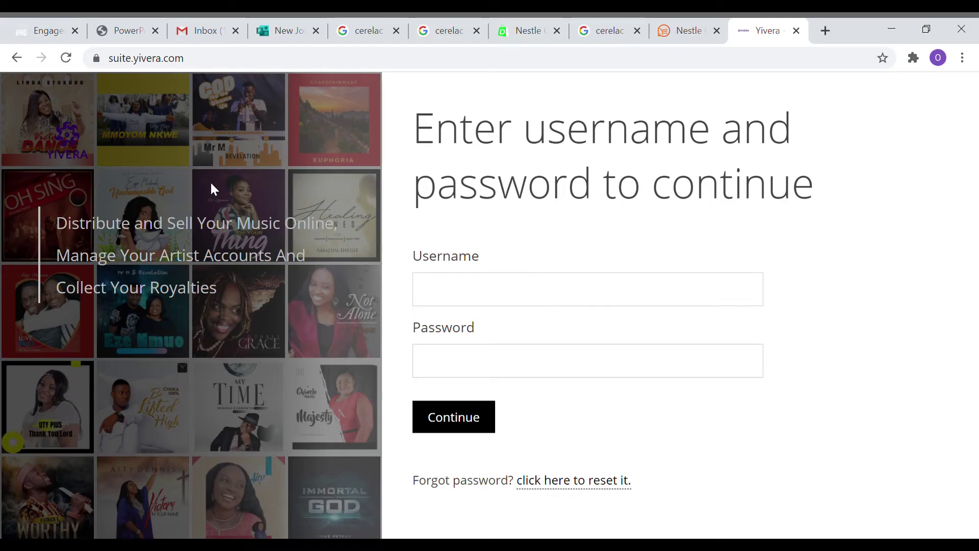
Sign in to Yivera with the account username and password.
{"action": "left_click", "coordinate": [471, 291]}
{"action": "type", "text": "gotr"}
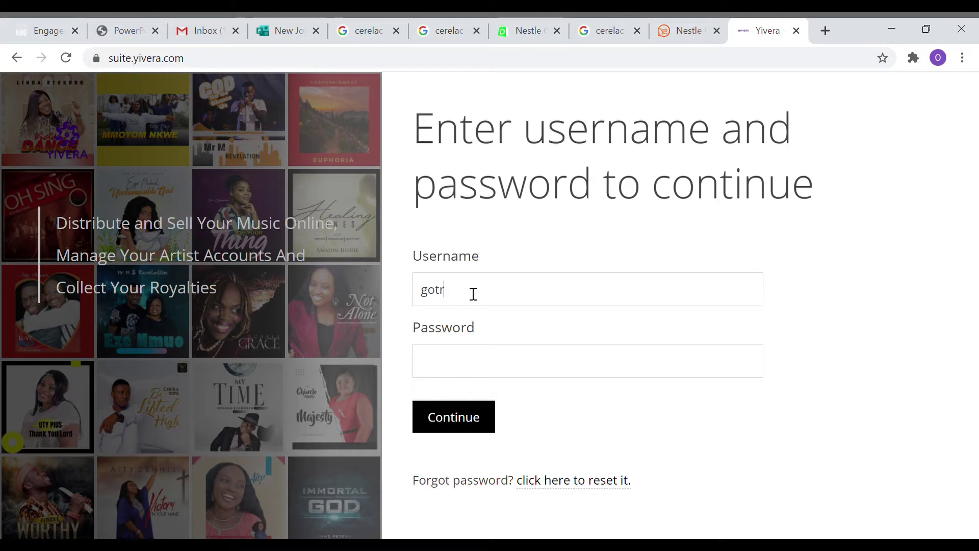
{"action": "type", "text": "ight"}
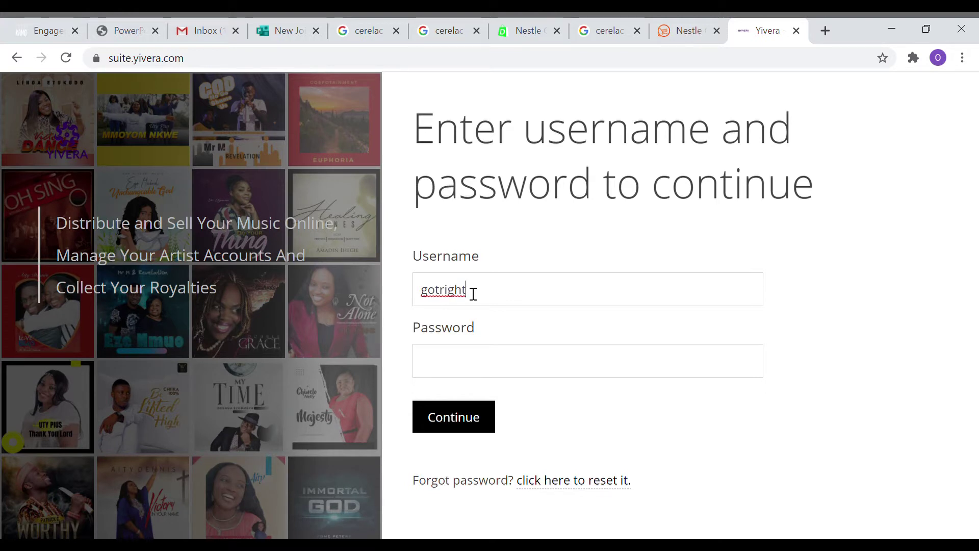
{"action": "key", "text": "Tab"}
{"action": "type", "text": "•••••••"}
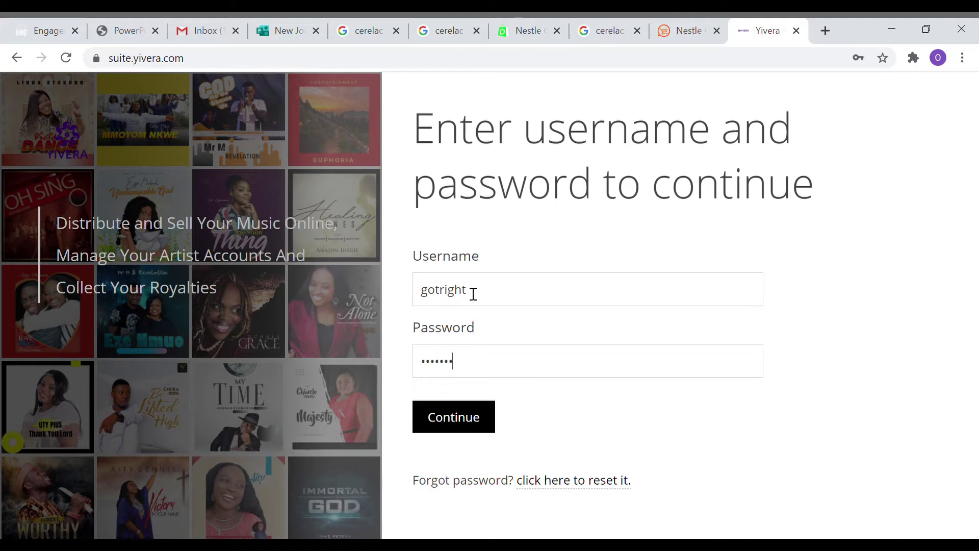
{"action": "type", "text": "•"}
{"action": "left_click", "coordinate": [466, 422]}
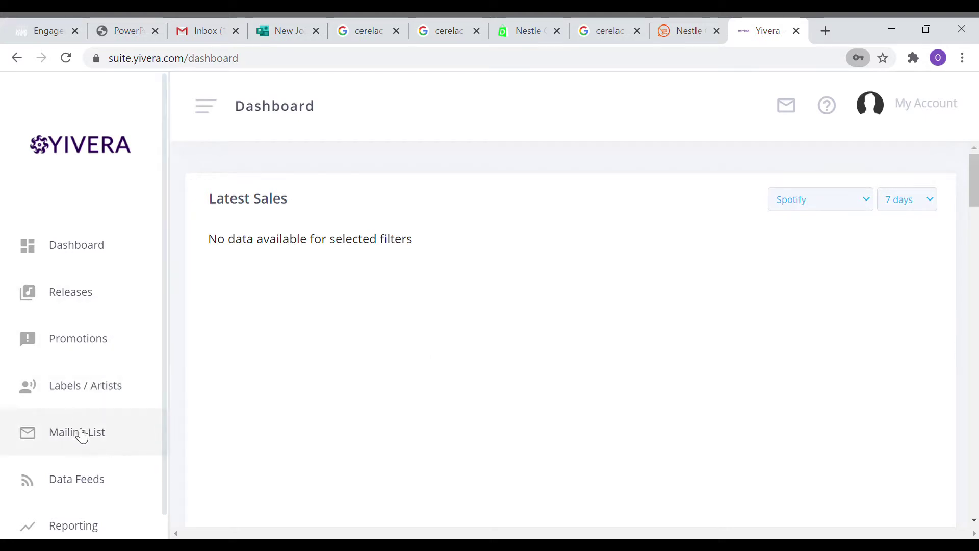
Open the Labels list from the Labels / Artists sidebar section.
{"action": "left_click", "coordinate": [92, 387]}
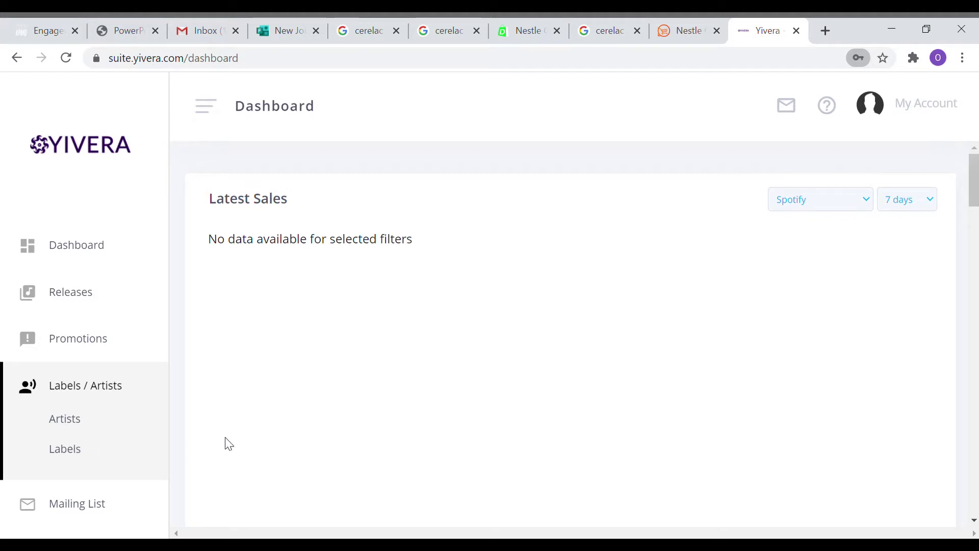
{"action": "left_click", "coordinate": [79, 457]}
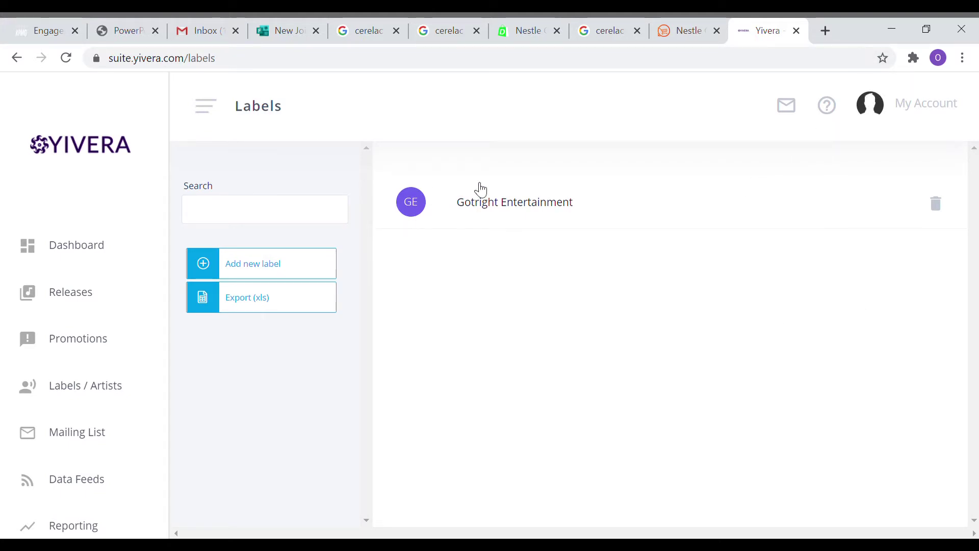
{"action": "left_click", "coordinate": [566, 218]}
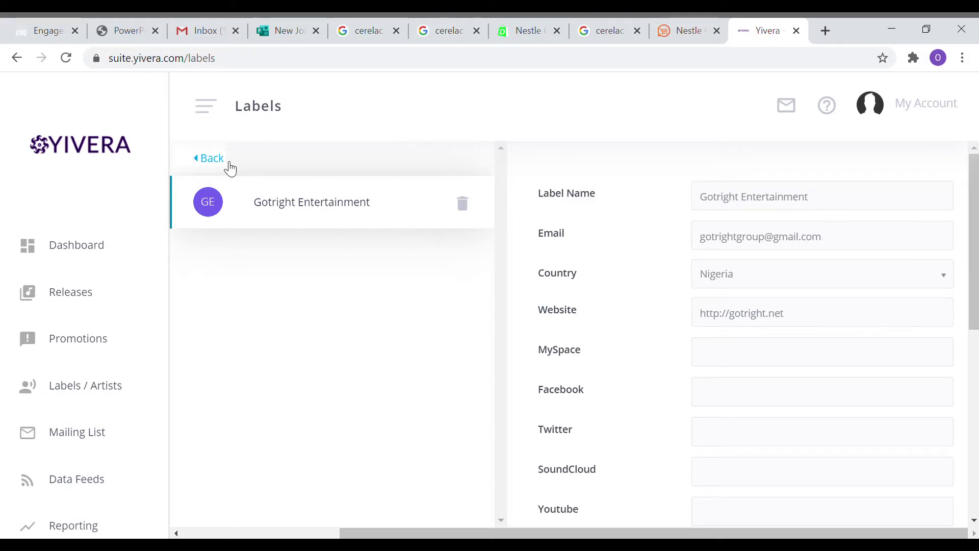
{"action": "left_click_drag", "start_coordinate": [834, 210], "coordinate": [649, 207]}
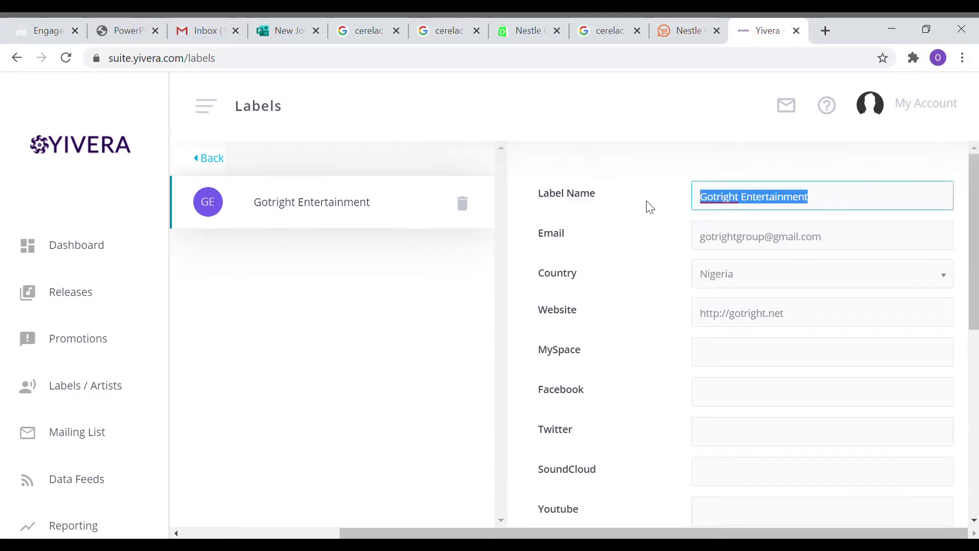
{"action": "left_click_drag", "start_coordinate": [850, 239], "coordinate": [656, 259]}
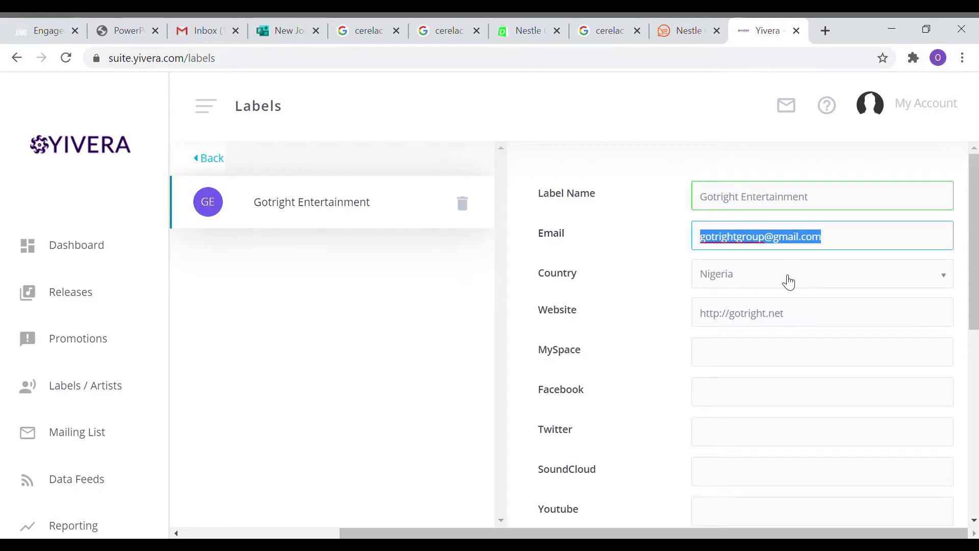
{"action": "scroll", "coordinate": [789, 282], "scroll_direction": "down", "scroll_amount": 2}
{"action": "scroll", "coordinate": [788, 286], "scroll_direction": "up", "scroll_amount": 2}
{"action": "scroll", "coordinate": [785, 295], "scroll_direction": "down", "scroll_amount": 8}
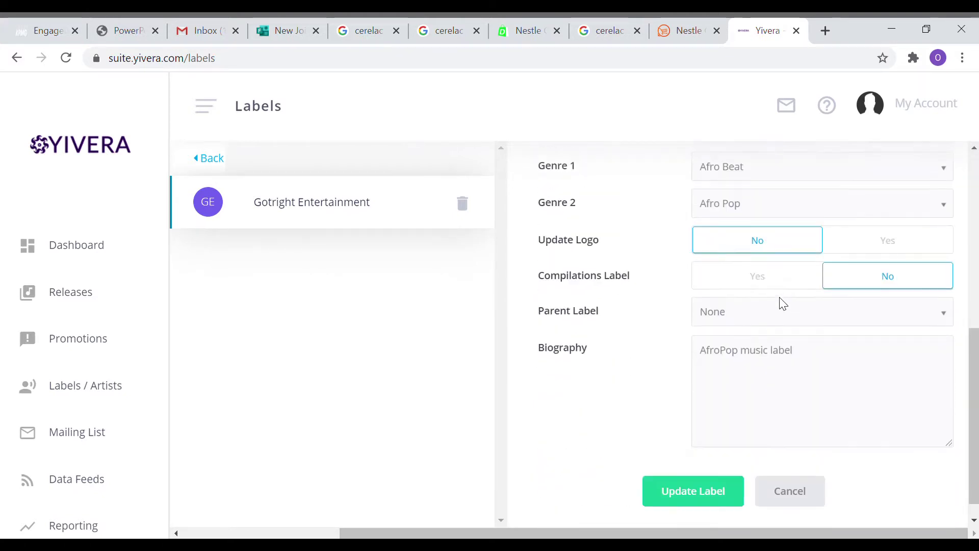
{"action": "scroll", "coordinate": [783, 304], "scroll_direction": "down", "scroll_amount": 1}
{"action": "scroll", "coordinate": [785, 304], "scroll_direction": "up", "scroll_amount": 2}
{"action": "scroll", "coordinate": [785, 347], "scroll_direction": "down", "scroll_amount": 2}
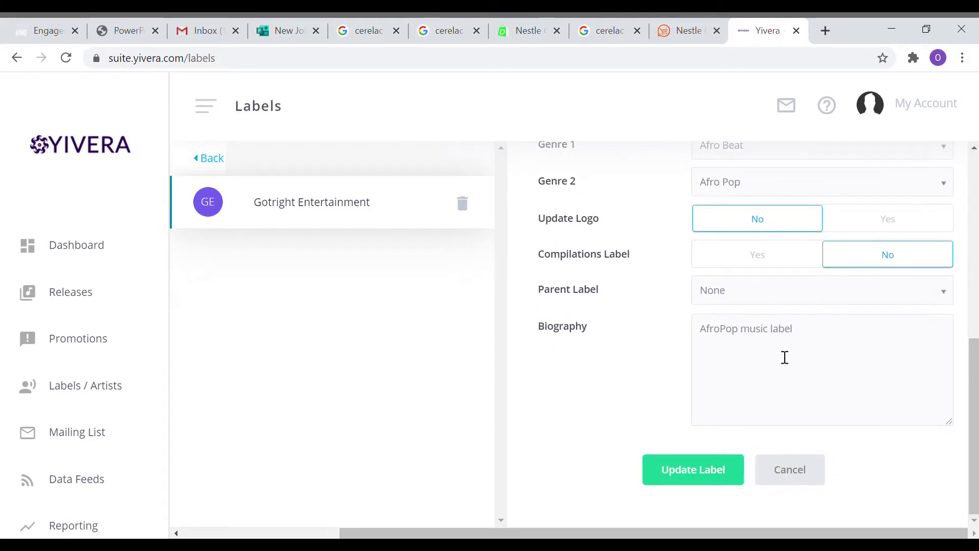
{"action": "scroll", "coordinate": [765, 347], "scroll_direction": "up", "scroll_amount": 10}
{"action": "left_click", "coordinate": [499, 330]}
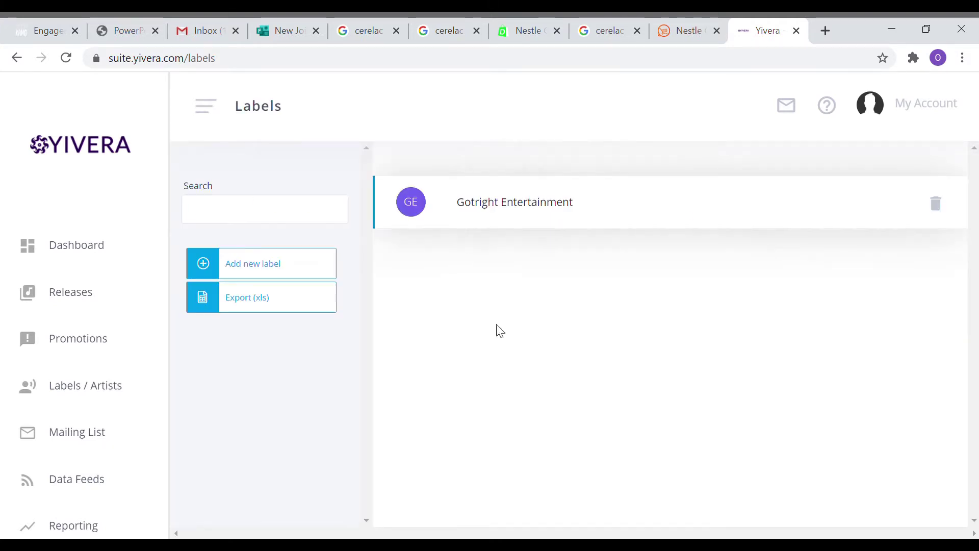
{"action": "left_click", "coordinate": [91, 396]}
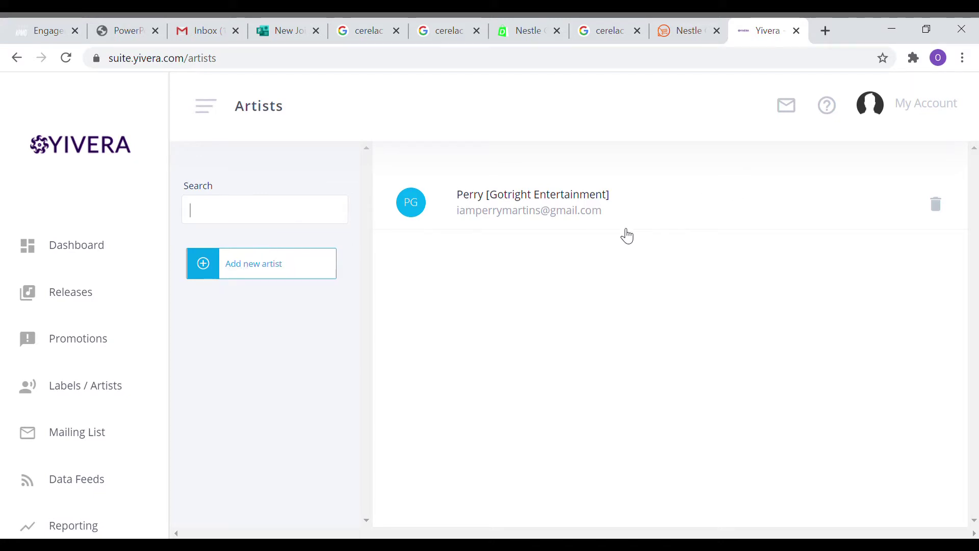
Open Artist Details for the Gotright Entertainment artist.
{"action": "left_click", "coordinate": [651, 225]}
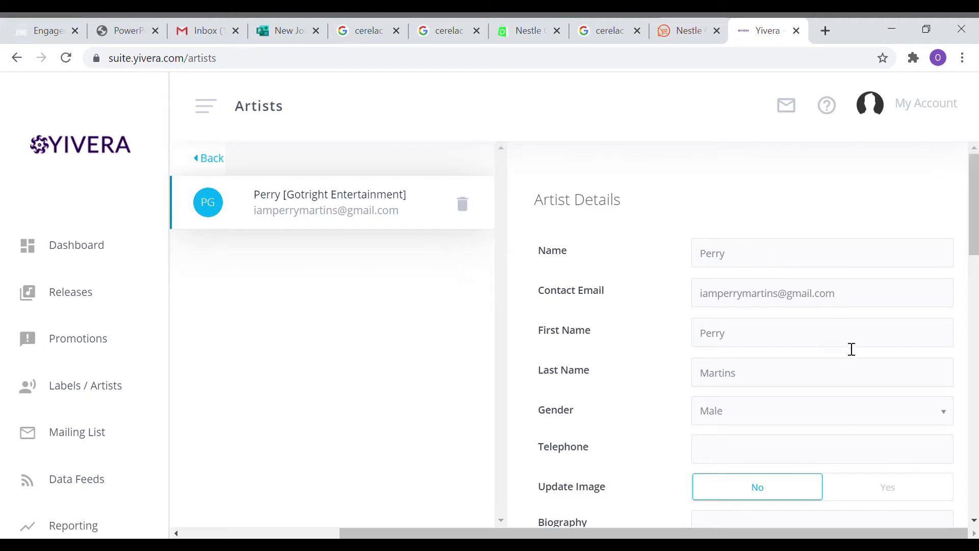
Add the artist's last name after the first name in the Name field.
{"action": "left_click", "coordinate": [790, 260]}
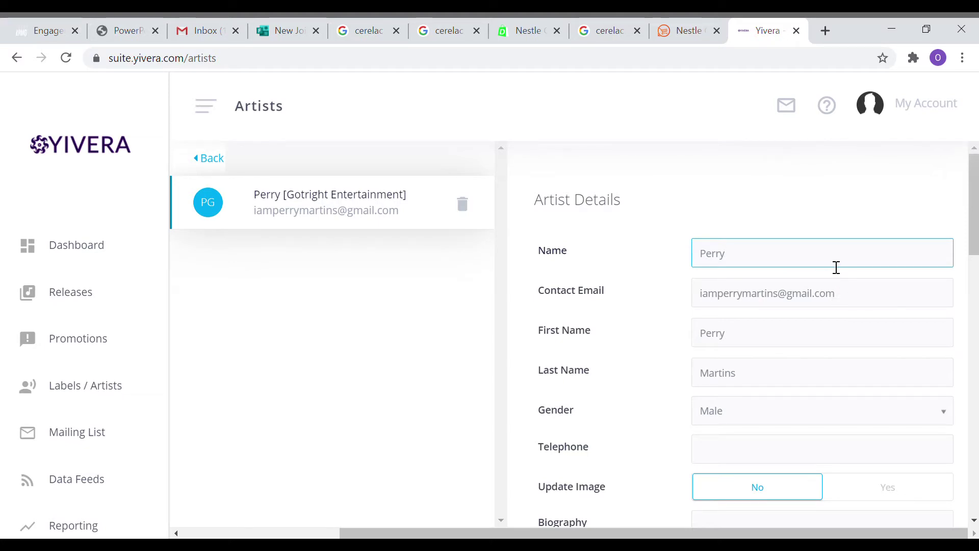
{"action": "left_click", "coordinate": [807, 205]}
{"action": "left_click", "coordinate": [804, 254]}
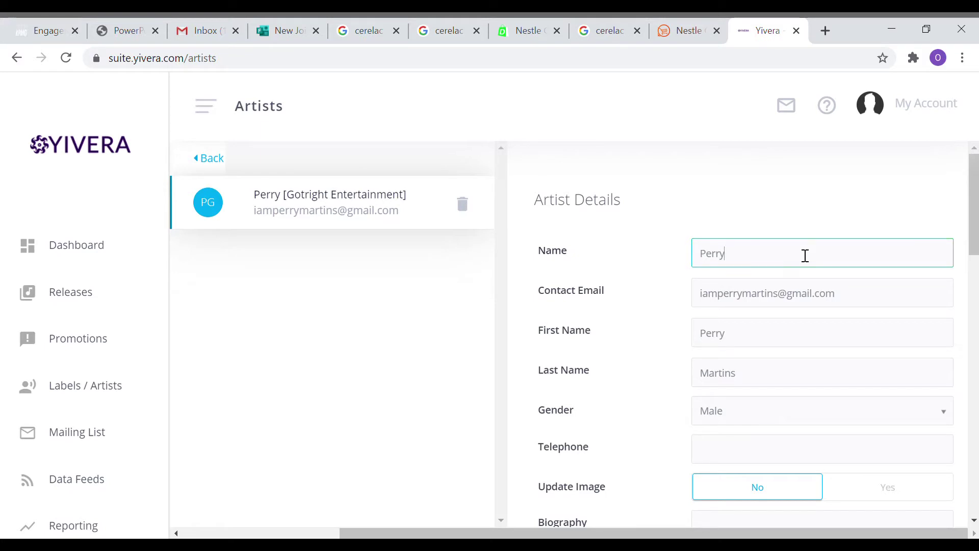
{"action": "type", "text": "Martins"}
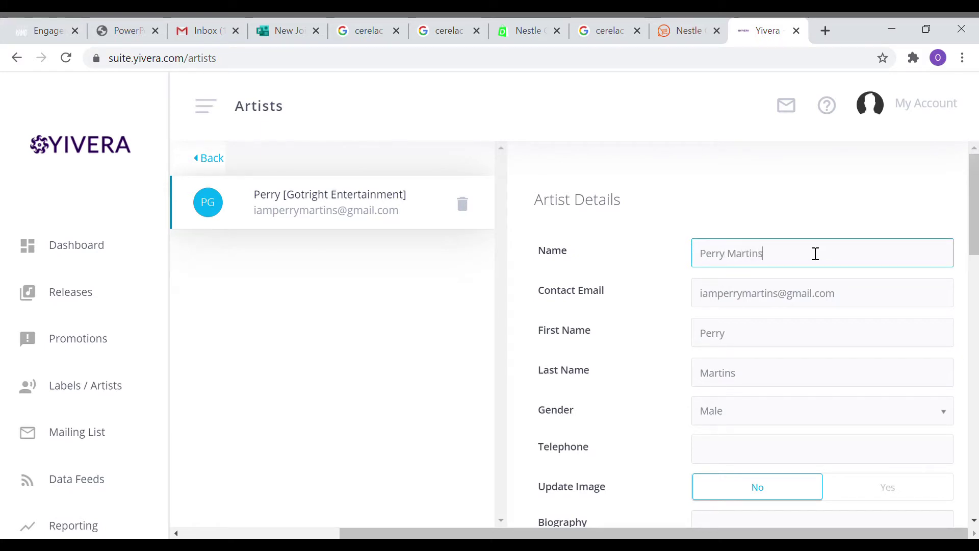
{"action": "left_click_drag", "start_coordinate": [769, 257], "coordinate": [677, 252]}
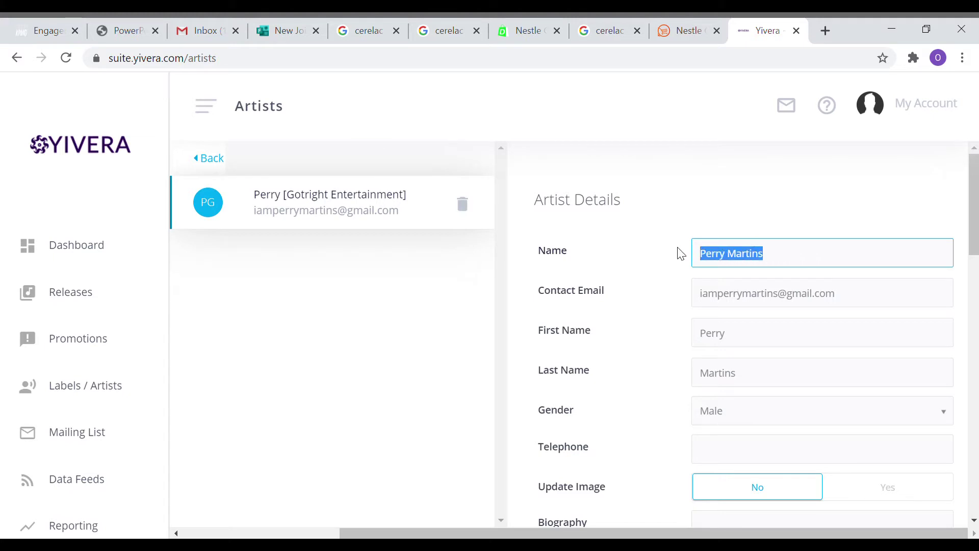
{"action": "left_click", "coordinate": [903, 298]}
{"action": "left_click_drag", "start_coordinate": [903, 299], "coordinate": [675, 304]}
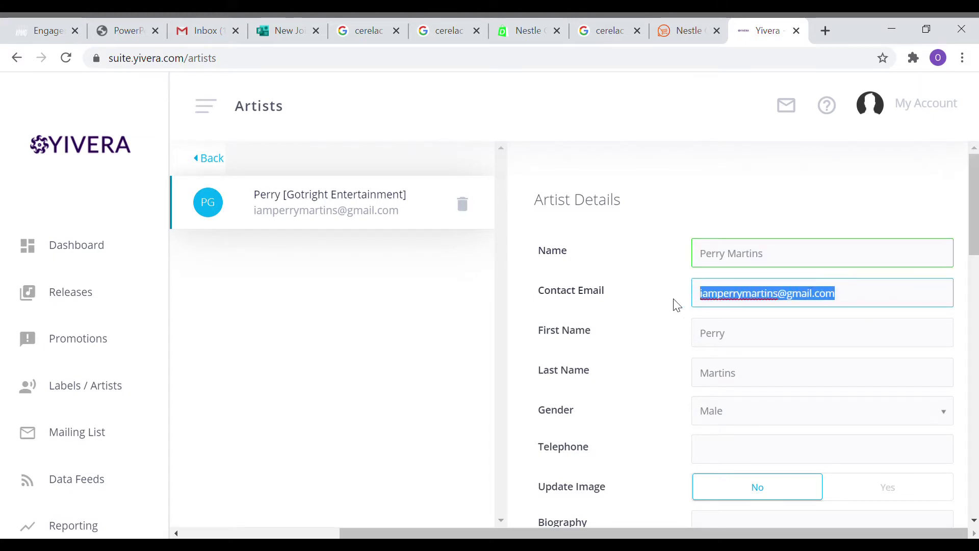
{"action": "left_click", "coordinate": [743, 415]}
{"action": "left_click", "coordinate": [671, 413]}
Save the updated artist record with Update Artist.
{"action": "scroll", "coordinate": [765, 419], "scroll_direction": "down", "scroll_amount": 1}
{"action": "scroll", "coordinate": [788, 465], "scroll_direction": "down", "scroll_amount": 2}
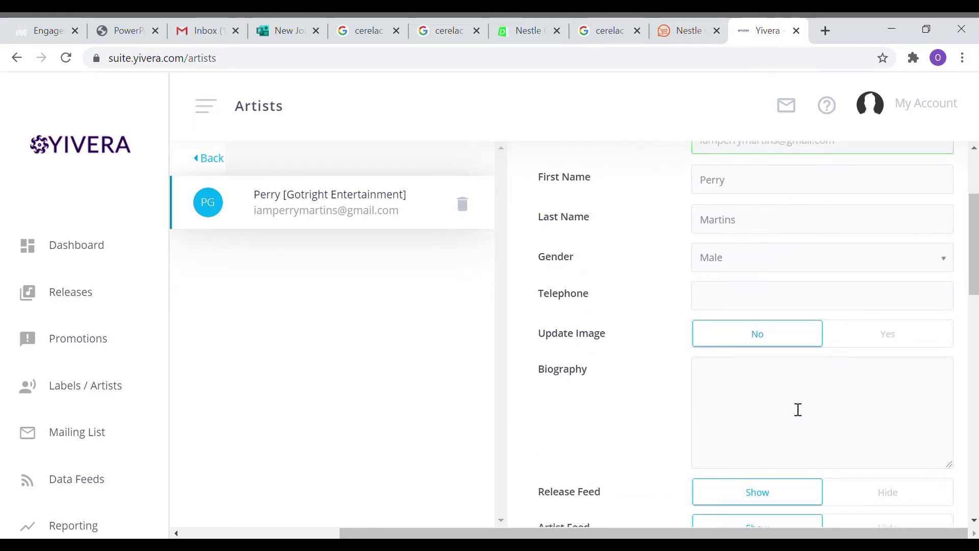
{"action": "scroll", "coordinate": [798, 409], "scroll_direction": "down", "scroll_amount": 5}
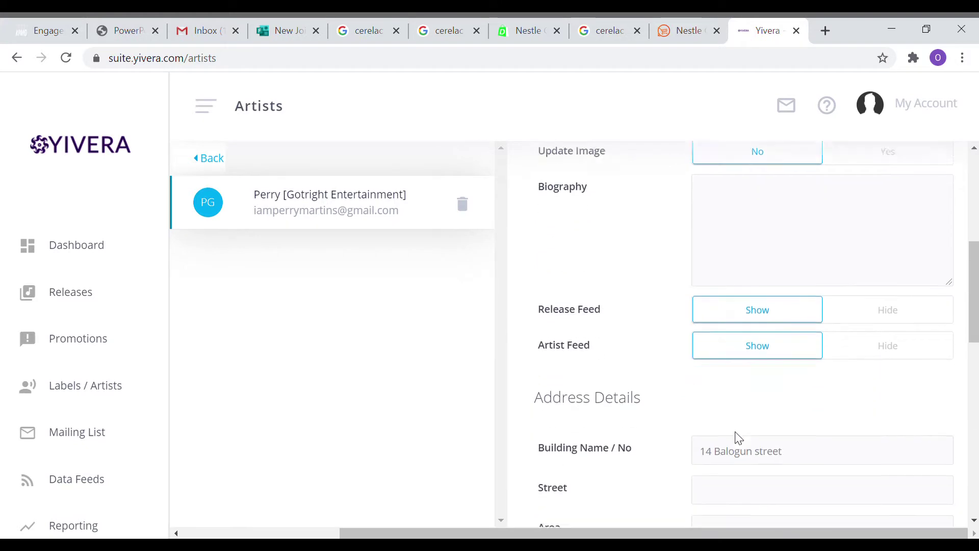
{"action": "scroll", "coordinate": [783, 379], "scroll_direction": "down", "scroll_amount": 4}
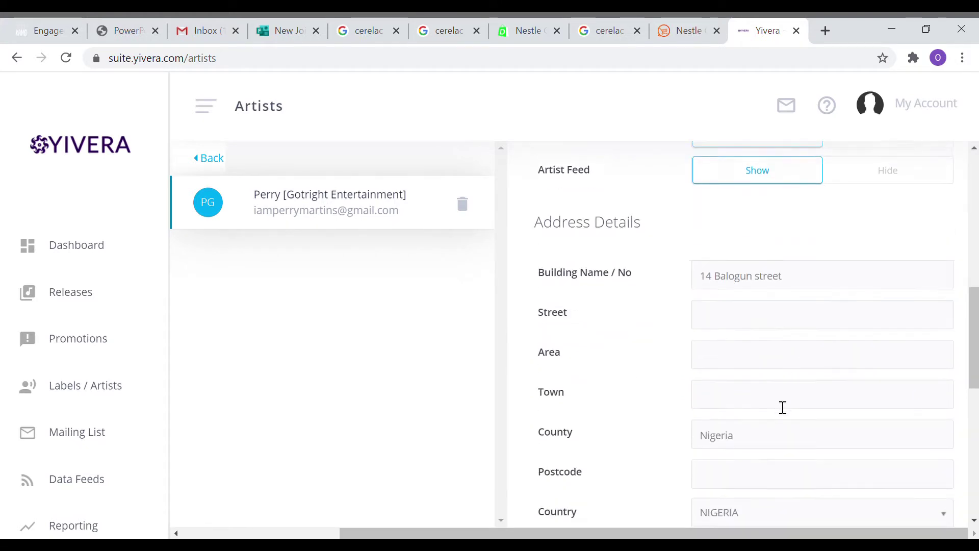
{"action": "scroll", "coordinate": [781, 407], "scroll_direction": "down", "scroll_amount": 5}
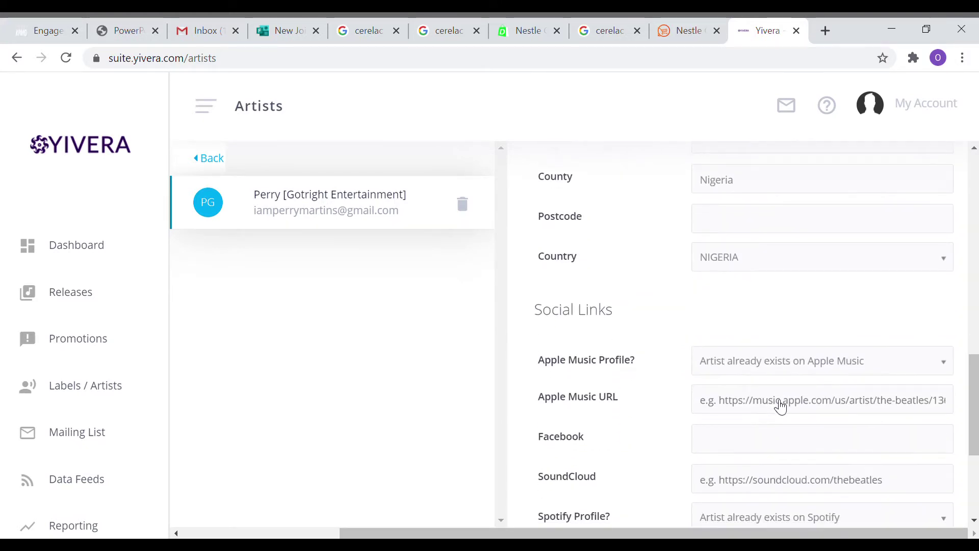
{"action": "left_click", "coordinate": [700, 470]}
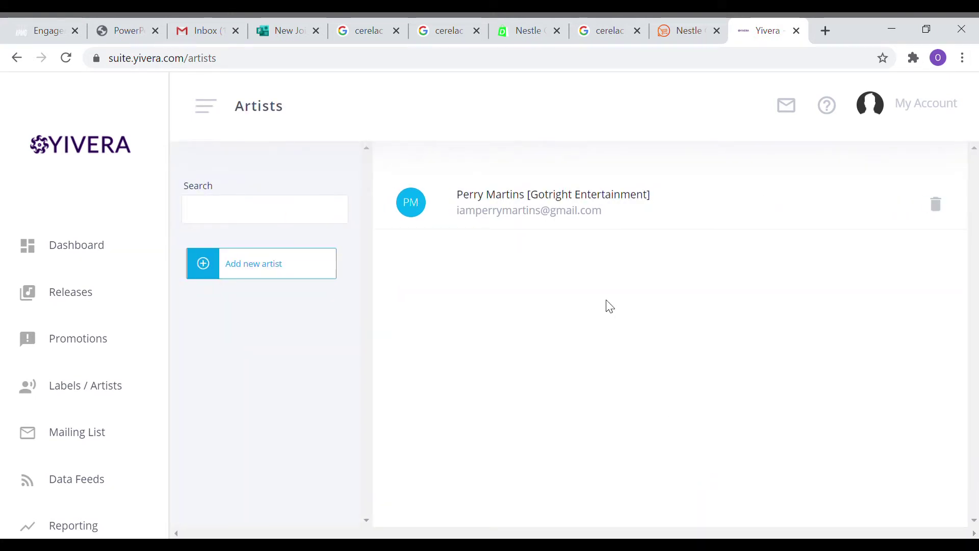
Start a blank New Release from the Releases section.
{"action": "left_click", "coordinate": [77, 301]}
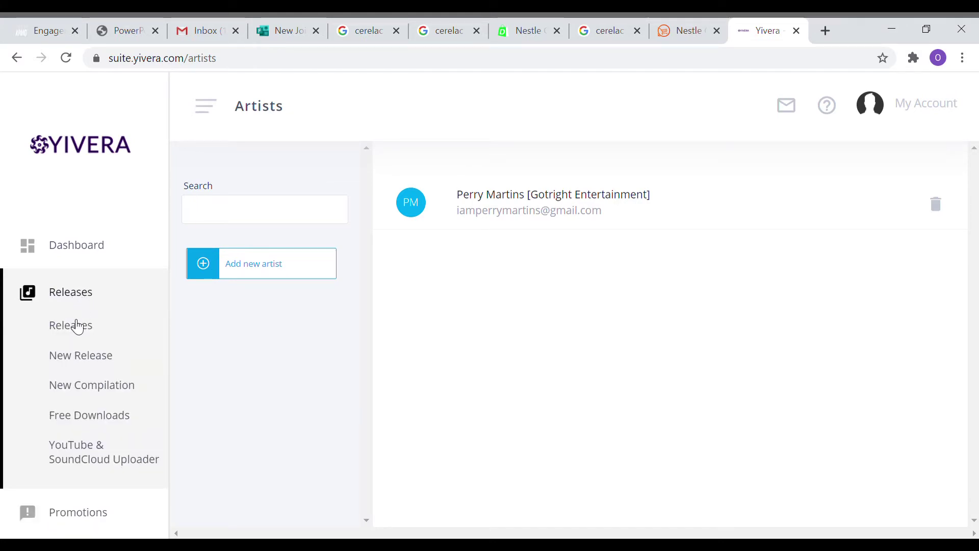
{"action": "left_click", "coordinate": [73, 358]}
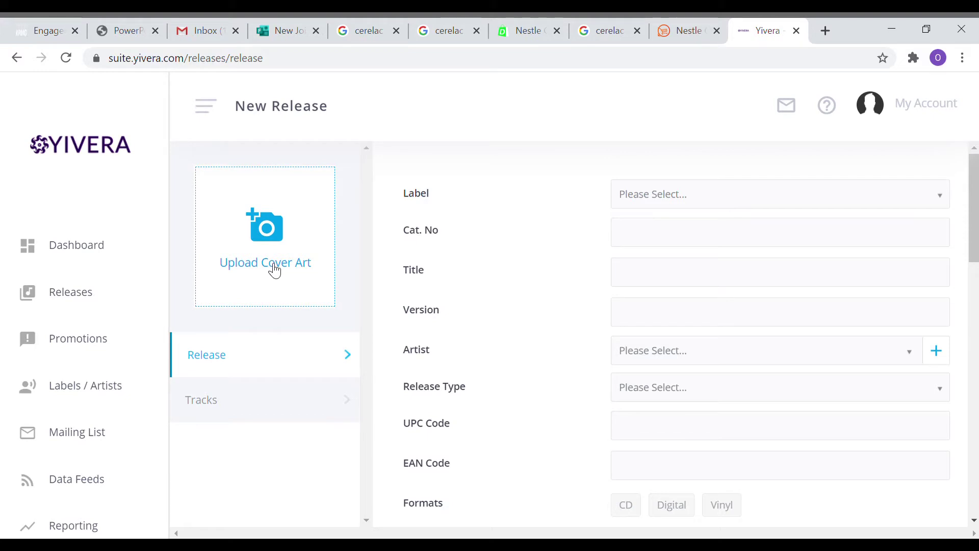
{"action": "left_click", "coordinate": [685, 206]}
Choose Gotright Entertainment as the label, leaving Cat. No and Title empty.
{"action": "left_click", "coordinate": [684, 242]}
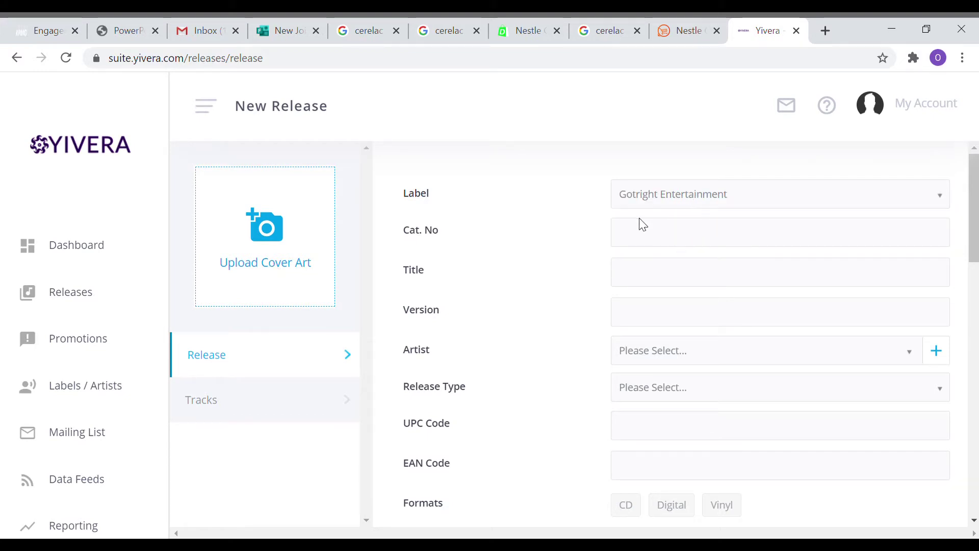
{"action": "left_click", "coordinate": [662, 239]}
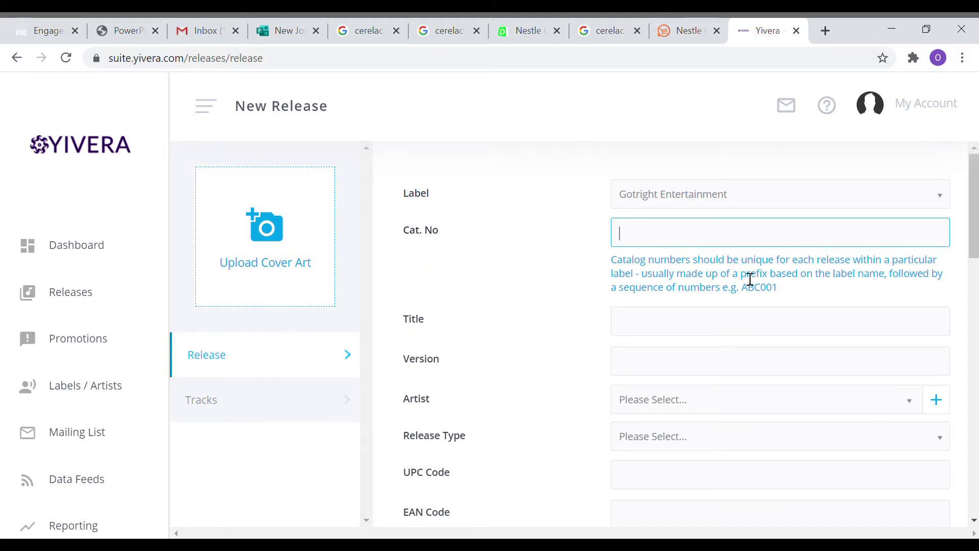
{"action": "left_click", "coordinate": [783, 293]}
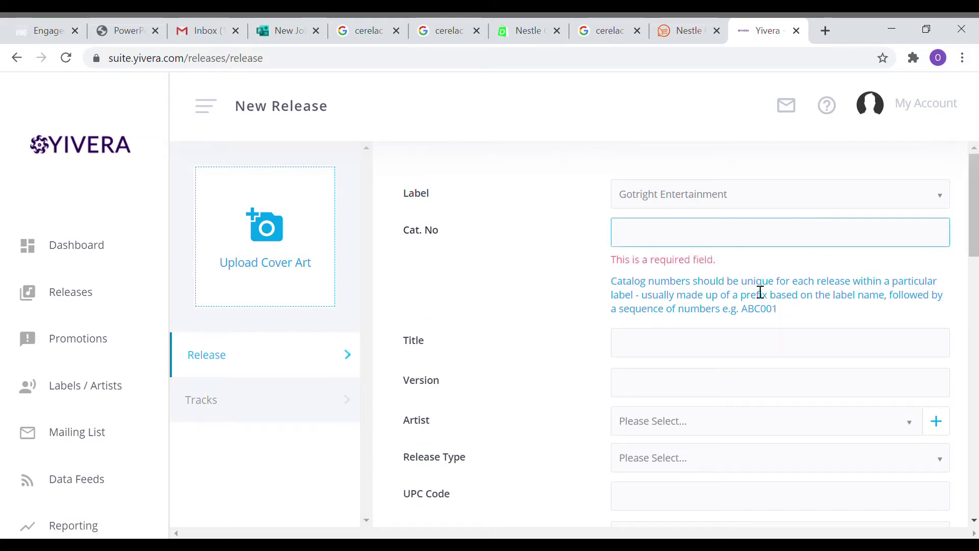
{"action": "left_click", "coordinate": [706, 233]}
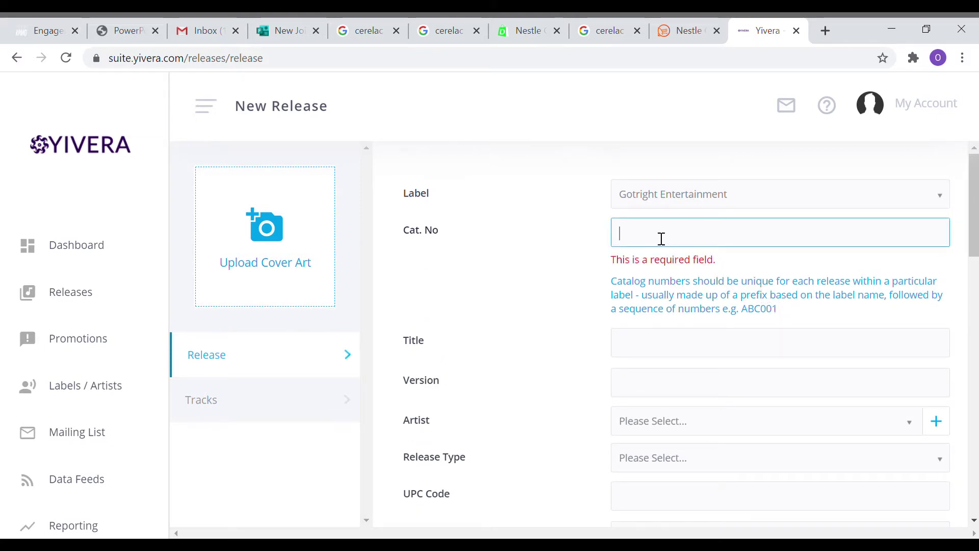
{"action": "type", "text": "g"}
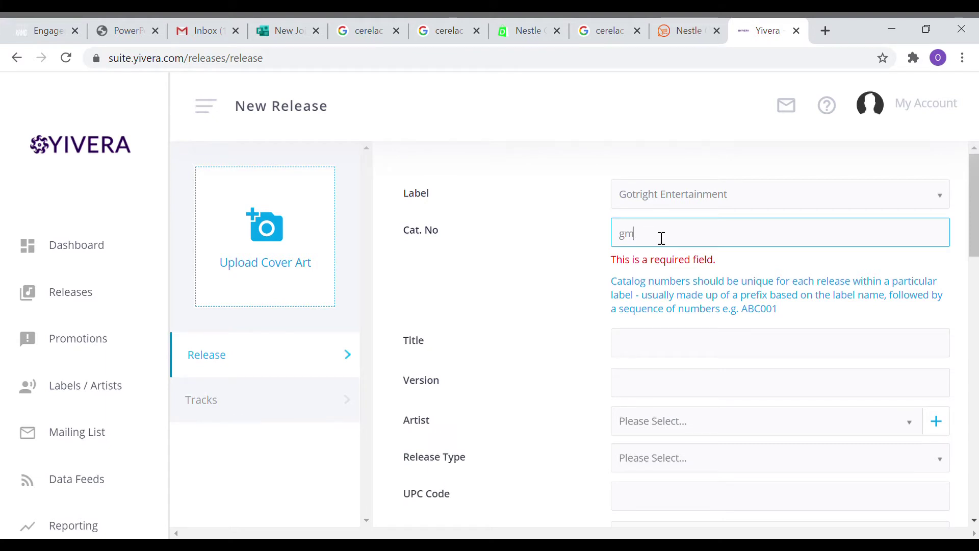
{"action": "type", "text": "m"}
{"action": "key", "text": "BackSpace"}
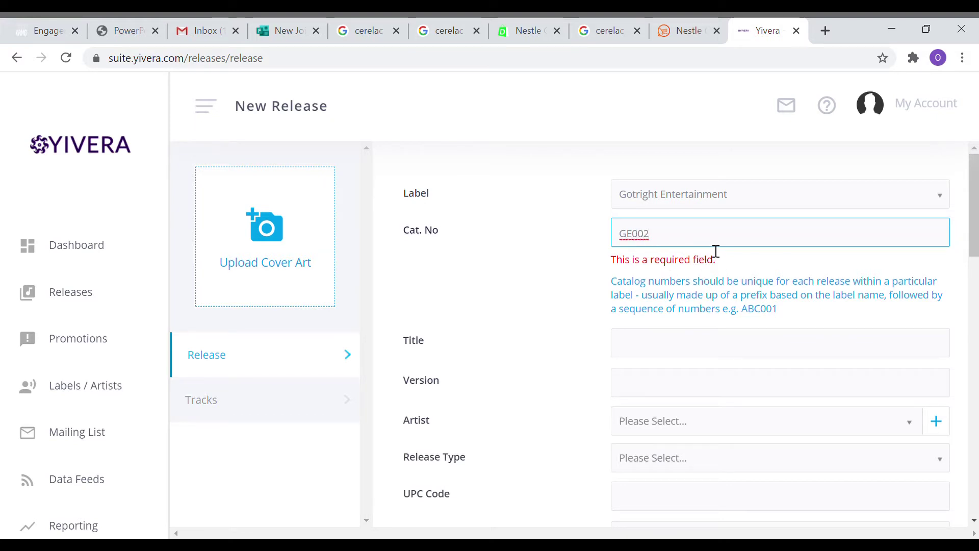
{"action": "key", "text": "BackSpace"}
{"action": "key", "text": "BackSpace"}
{"action": "key", "text": "BackSpace"}
{"action": "key", "text": "BackSpace"}
{"action": "key", "text": "BackSpace"}
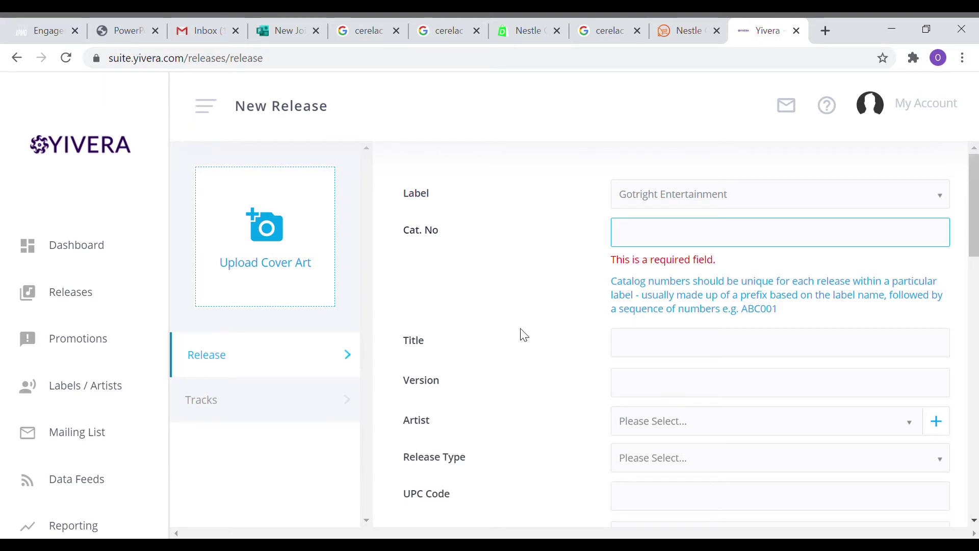
{"action": "left_click", "coordinate": [676, 348]}
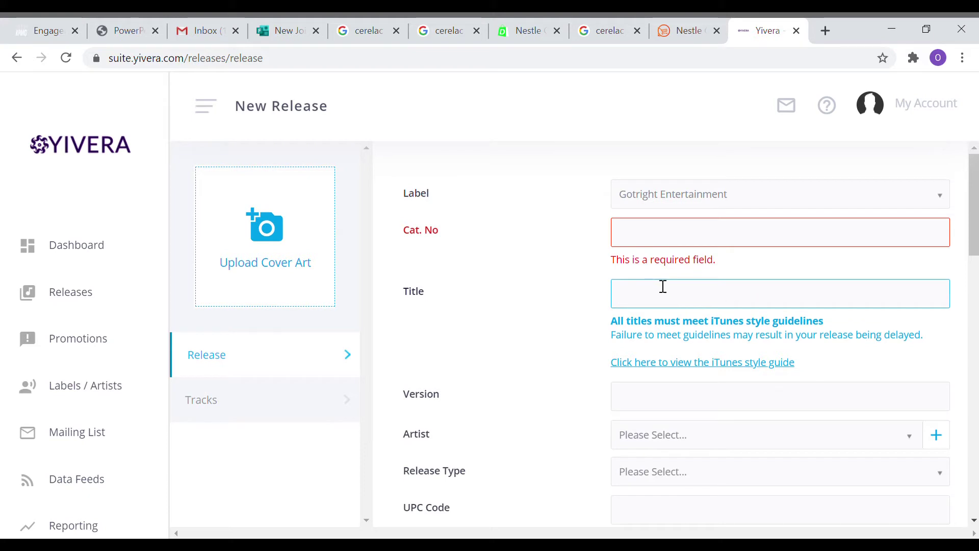
{"action": "left_click", "coordinate": [672, 246]}
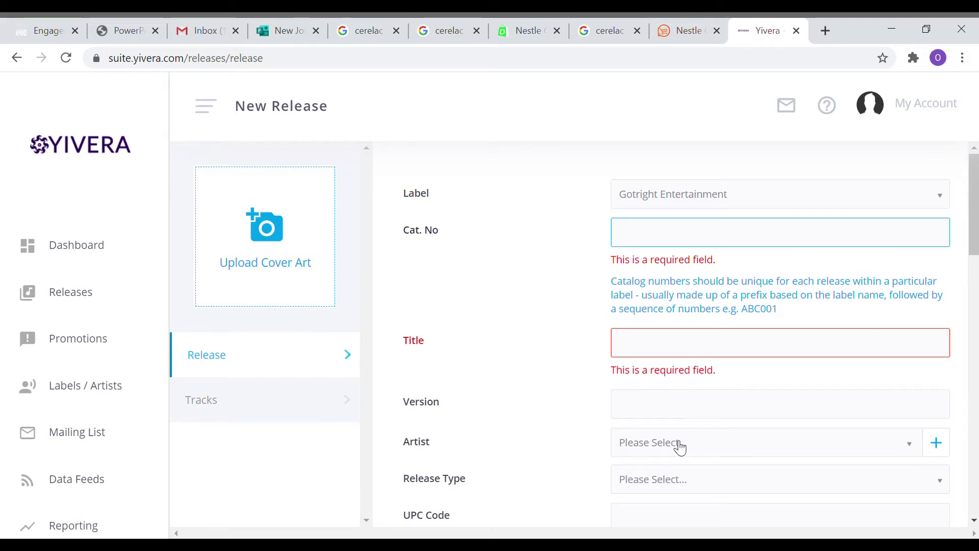
Select the existing artist in the release's Artist field.
{"action": "scroll", "coordinate": [680, 447], "scroll_direction": "down", "scroll_amount": 2}
{"action": "left_click", "coordinate": [734, 371]}
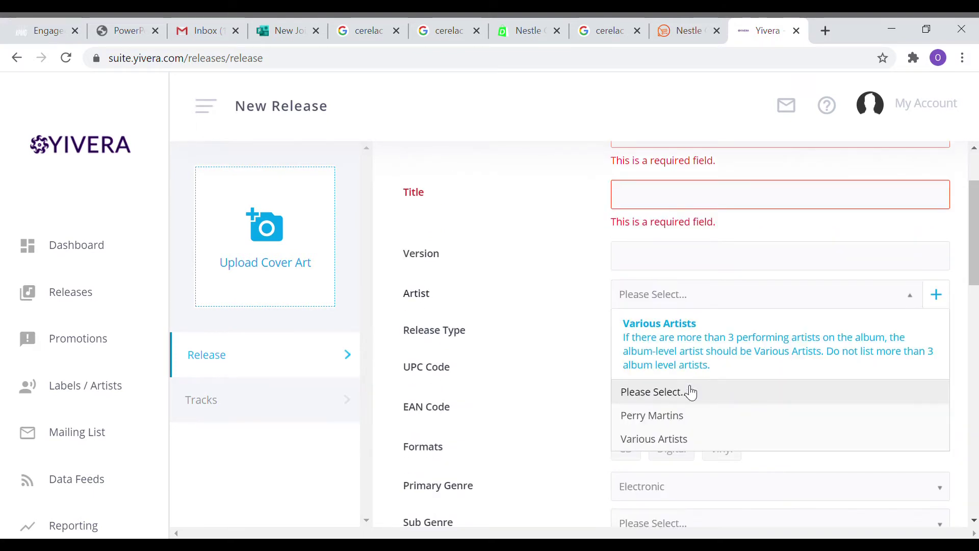
{"action": "left_click", "coordinate": [673, 420]}
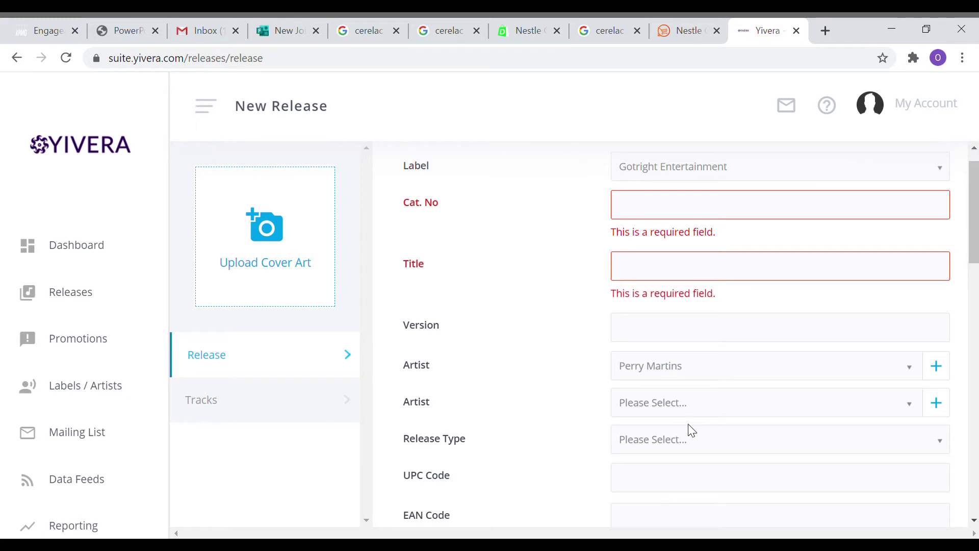
{"action": "scroll", "coordinate": [686, 428], "scroll_direction": "down", "scroll_amount": 3}
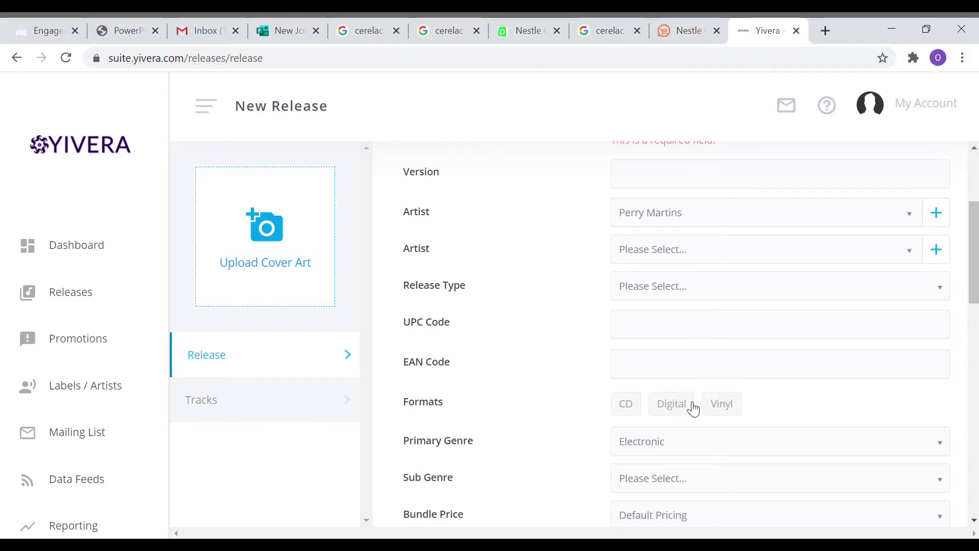
{"action": "scroll", "coordinate": [690, 407], "scroll_direction": "down", "scroll_amount": 1}
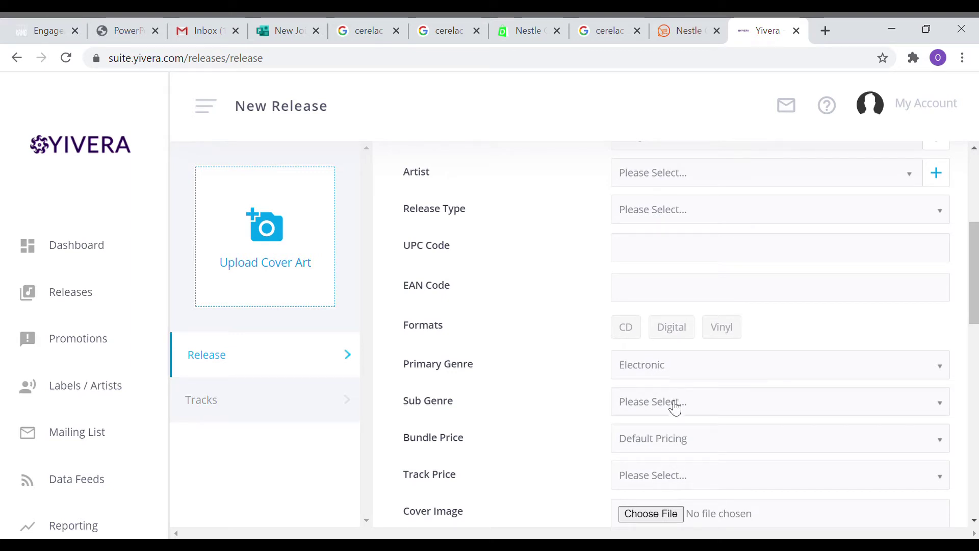
{"action": "scroll", "coordinate": [678, 415], "scroll_direction": "down", "scroll_amount": 2}
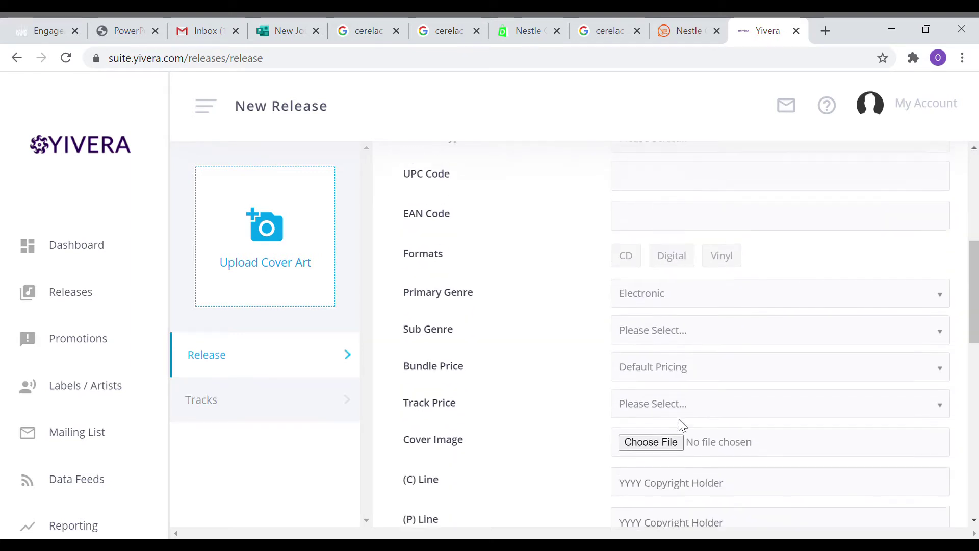
{"action": "scroll", "coordinate": [696, 385], "scroll_direction": "down", "scroll_amount": 3}
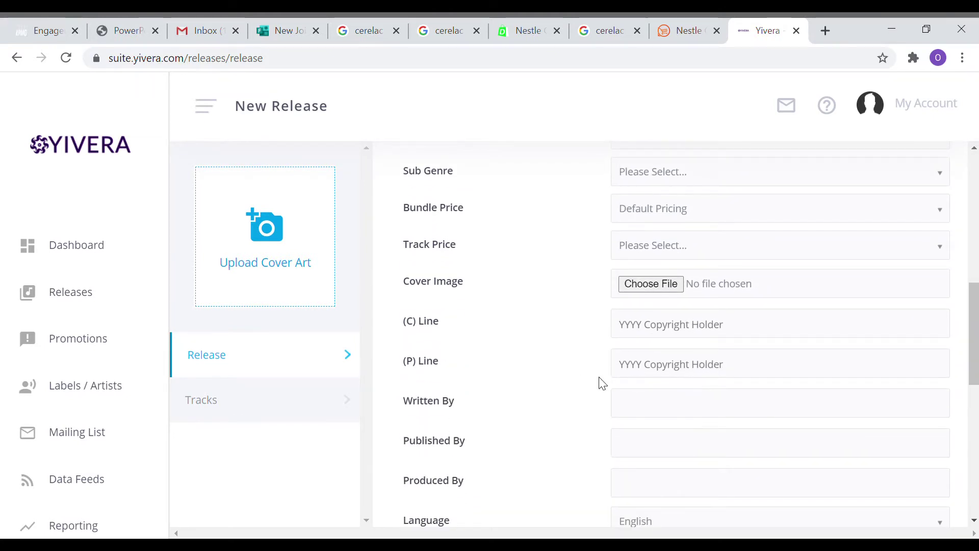
{"action": "scroll", "coordinate": [617, 386], "scroll_direction": "down", "scroll_amount": 7}
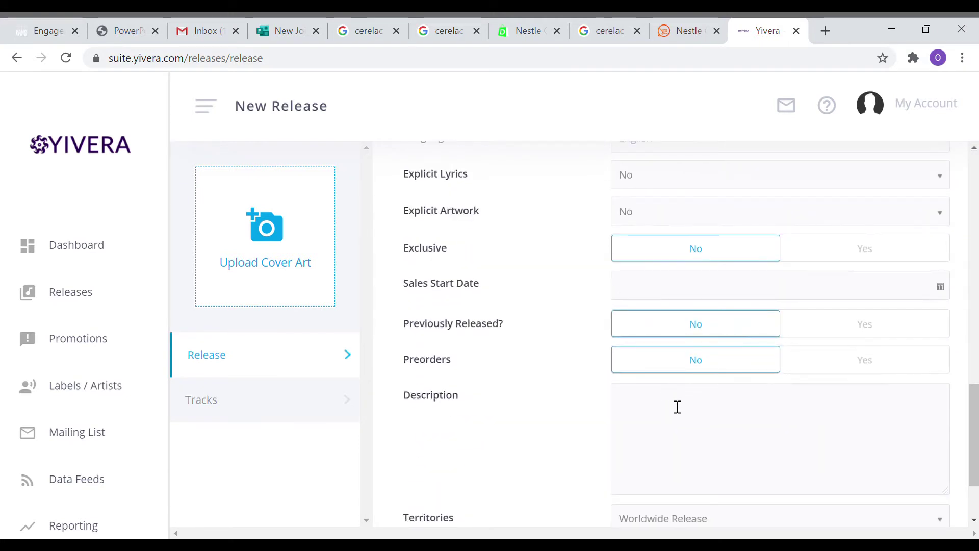
{"action": "scroll", "coordinate": [643, 337], "scroll_direction": "down", "scroll_amount": 2}
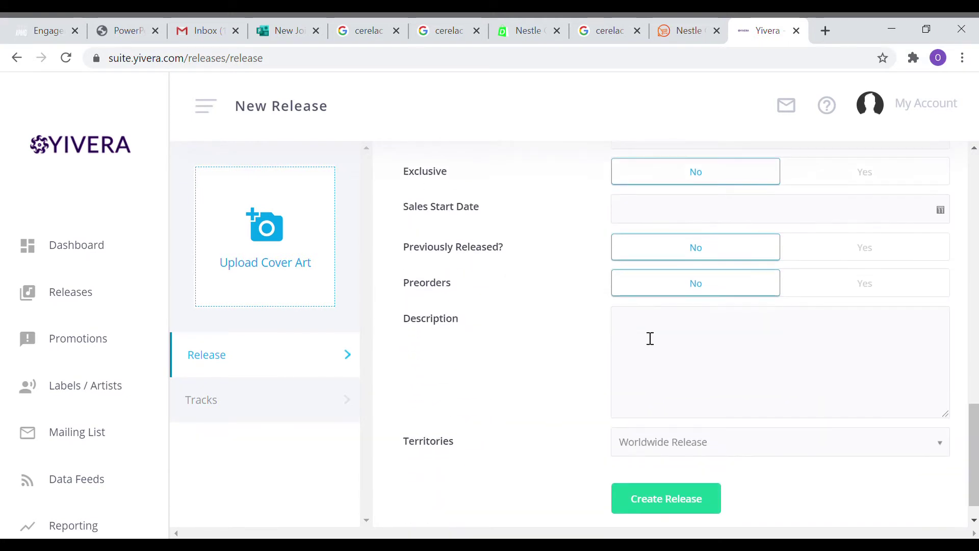
{"action": "left_click", "coordinate": [684, 481]}
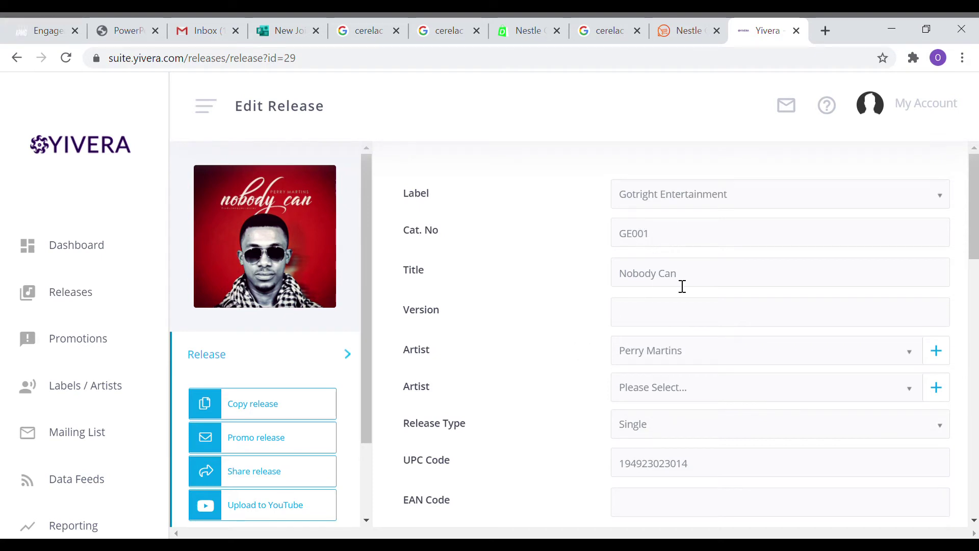
Begin editing the release version of Nobody Can.
{"action": "left_click", "coordinate": [676, 319]}
{"action": "scroll", "coordinate": [703, 353], "scroll_direction": "down", "scroll_amount": 4}
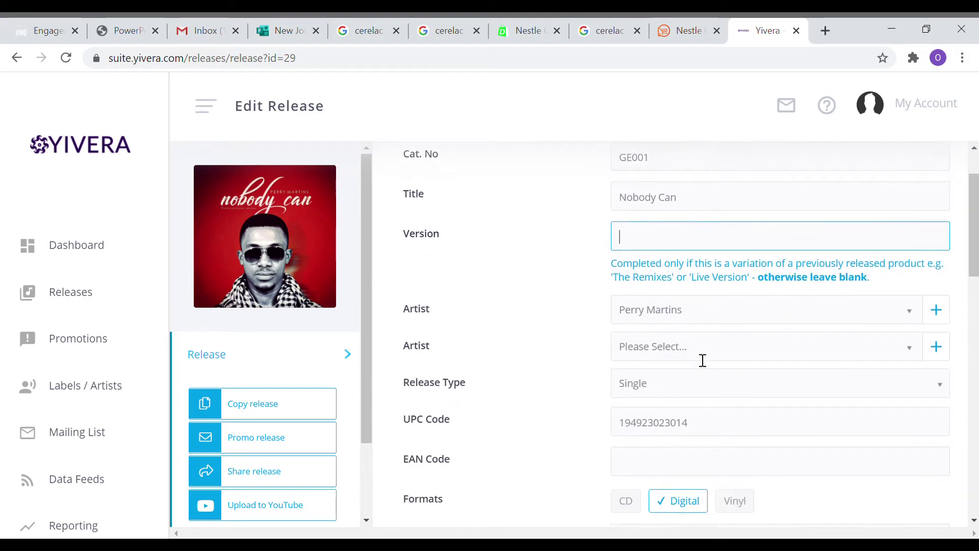
{"action": "scroll", "coordinate": [702, 366], "scroll_direction": "down", "scroll_amount": 5}
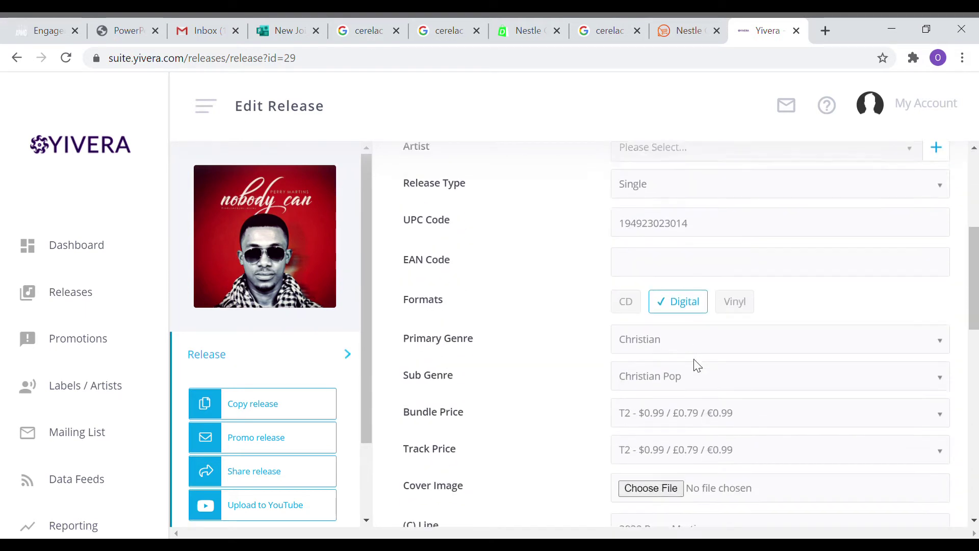
{"action": "scroll", "coordinate": [703, 361], "scroll_direction": "down", "scroll_amount": 2}
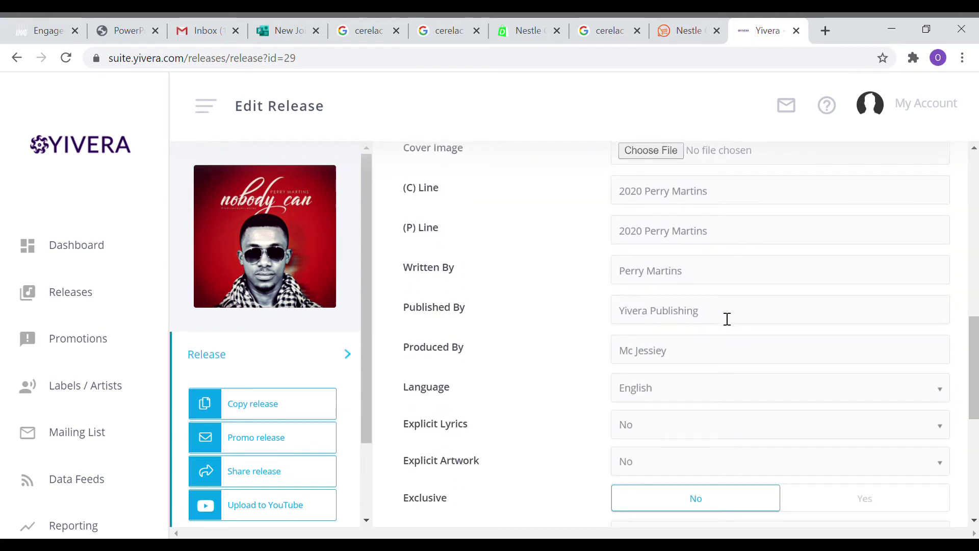
{"action": "left_click_drag", "start_coordinate": [726, 319], "coordinate": [623, 314]}
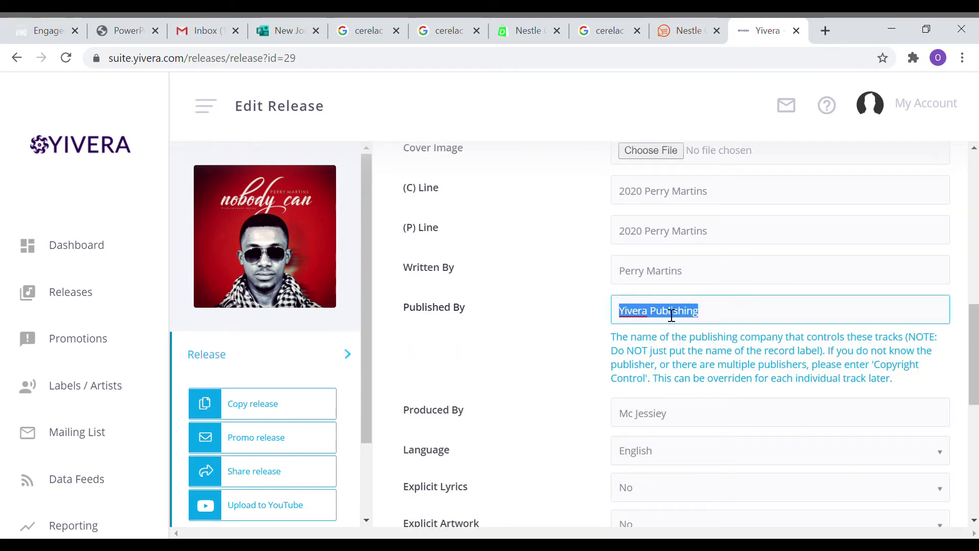
{"action": "scroll", "coordinate": [703, 327], "scroll_direction": "down", "scroll_amount": 3}
{"action": "scroll", "coordinate": [701, 329], "scroll_direction": "down", "scroll_amount": 5}
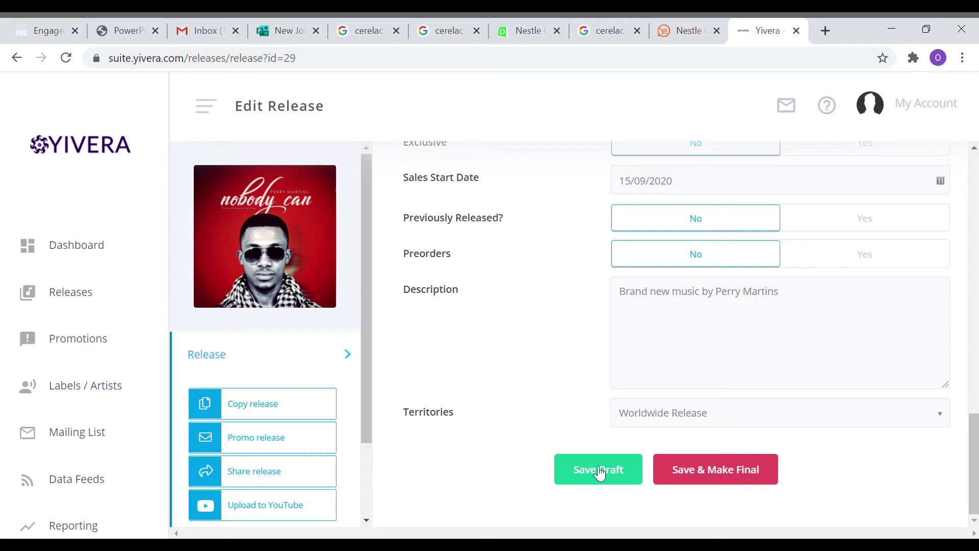
{"action": "scroll", "coordinate": [255, 375], "scroll_direction": "down", "scroll_amount": 2}
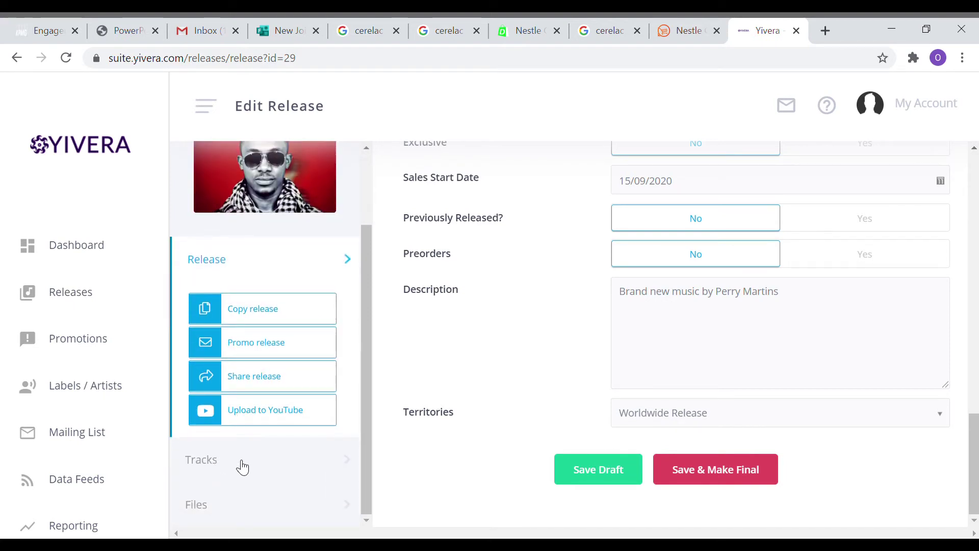
Add a new track to the release titled 'Step into the light'.
{"action": "left_click", "coordinate": [210, 461]}
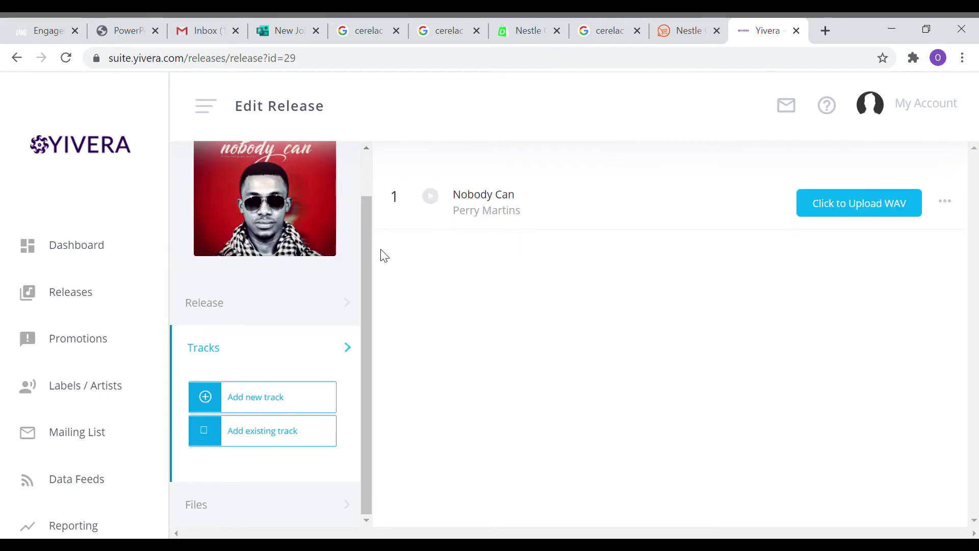
{"action": "left_click", "coordinate": [257, 400]}
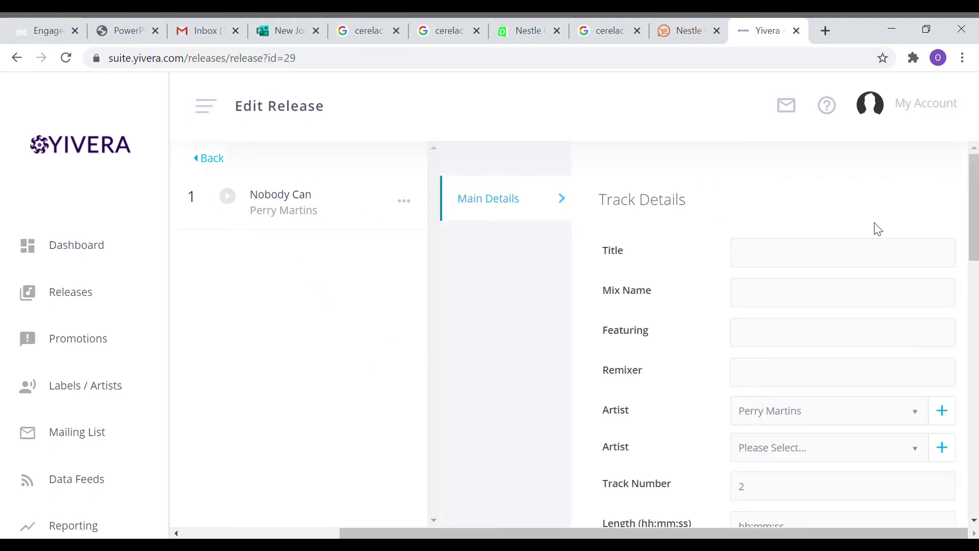
{"action": "left_click", "coordinate": [862, 255]}
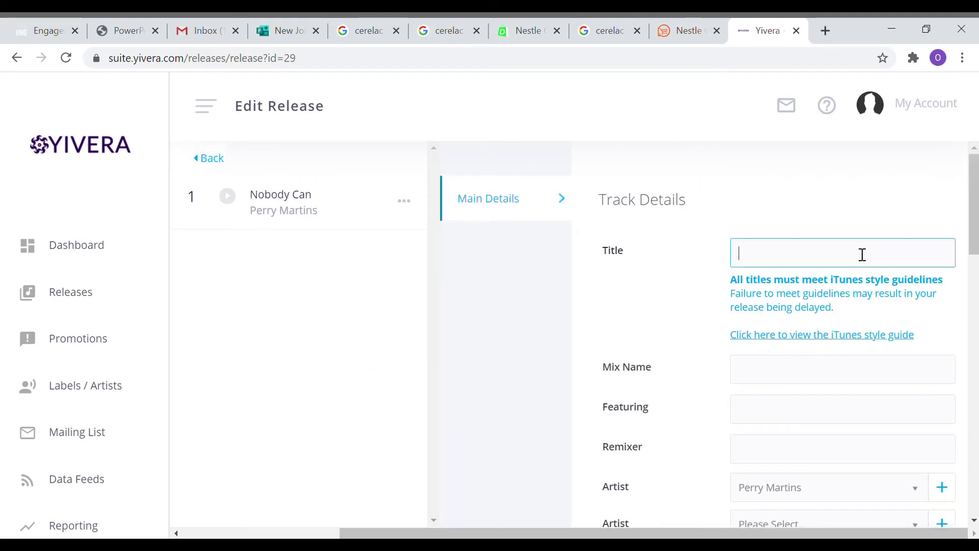
{"action": "type", "text": "Step into the light"}
{"action": "scroll", "coordinate": [875, 342], "scroll_direction": "down", "scroll_amount": 1}
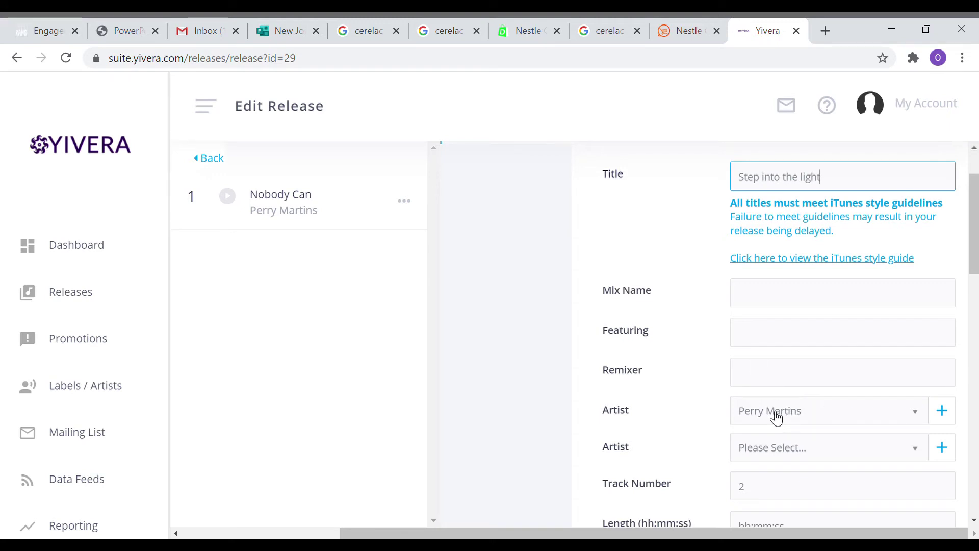
{"action": "scroll", "coordinate": [852, 404], "scroll_direction": "down", "scroll_amount": 1}
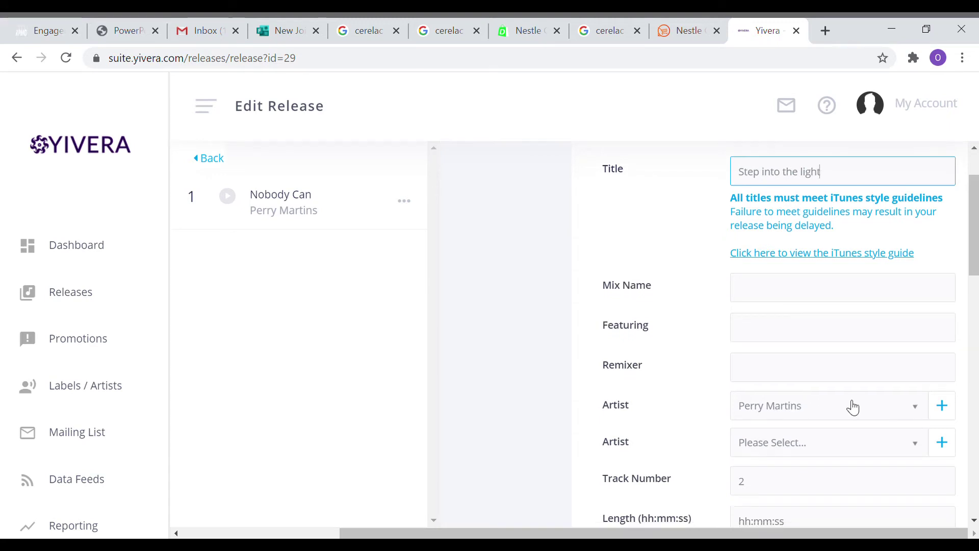
{"action": "scroll", "coordinate": [814, 365], "scroll_direction": "down", "scroll_amount": 1}
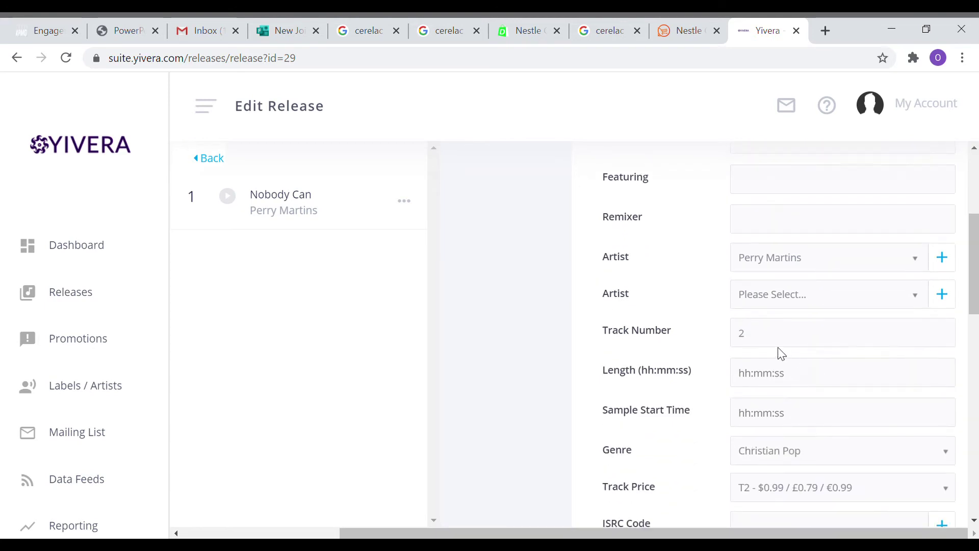
{"action": "scroll", "coordinate": [855, 349], "scroll_direction": "down", "scroll_amount": 1}
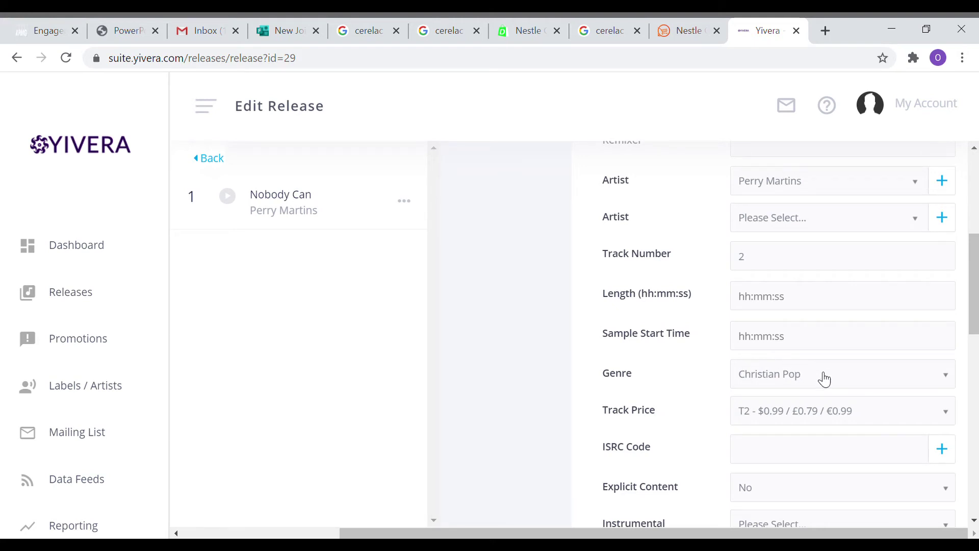
{"action": "scroll", "coordinate": [824, 380], "scroll_direction": "down", "scroll_amount": 1}
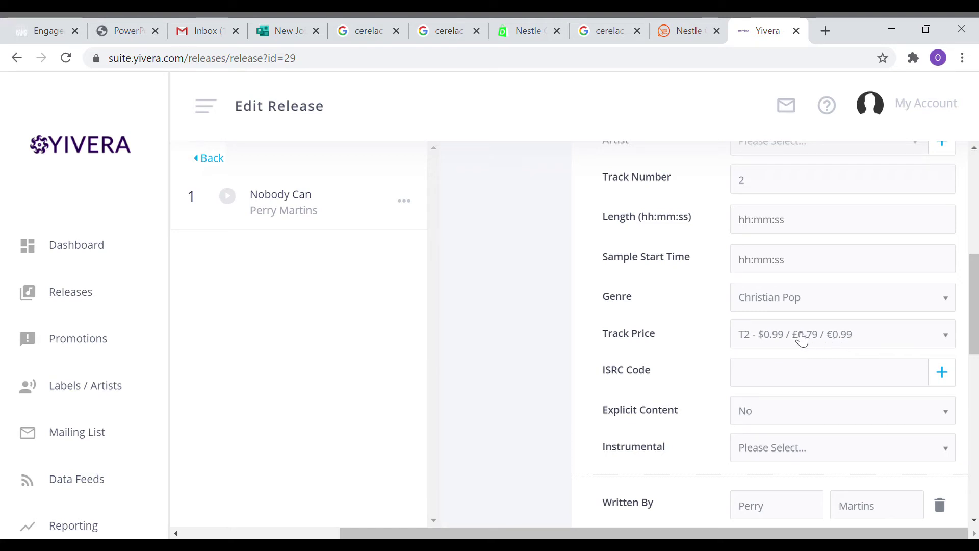
Set the track's Instrumental option to No.
{"action": "left_click", "coordinate": [790, 382]}
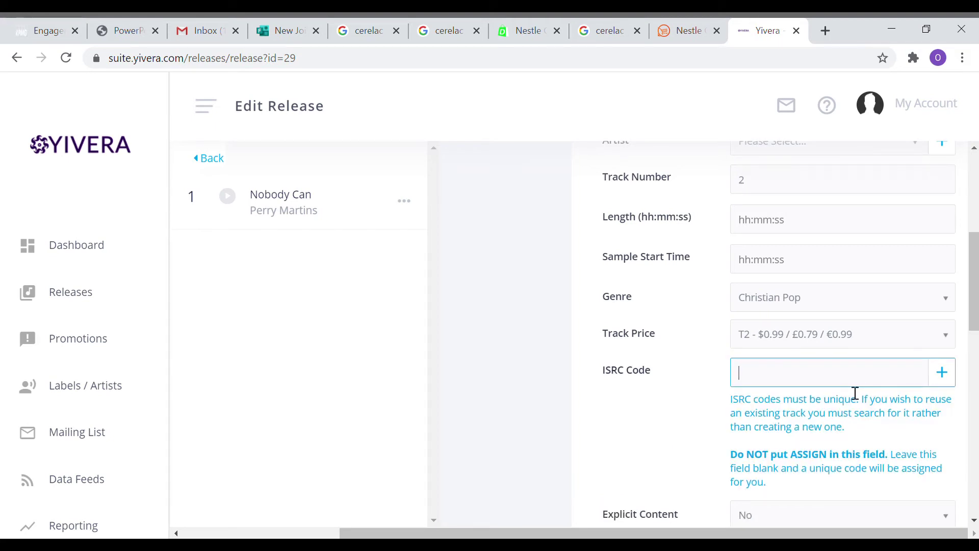
{"action": "scroll", "coordinate": [854, 392], "scroll_direction": "down", "scroll_amount": 3}
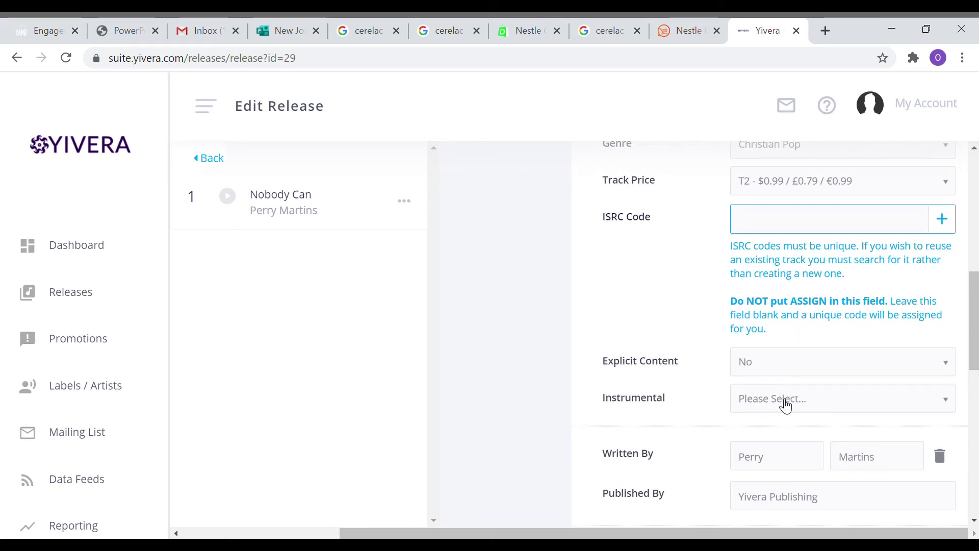
{"action": "left_click", "coordinate": [826, 404]}
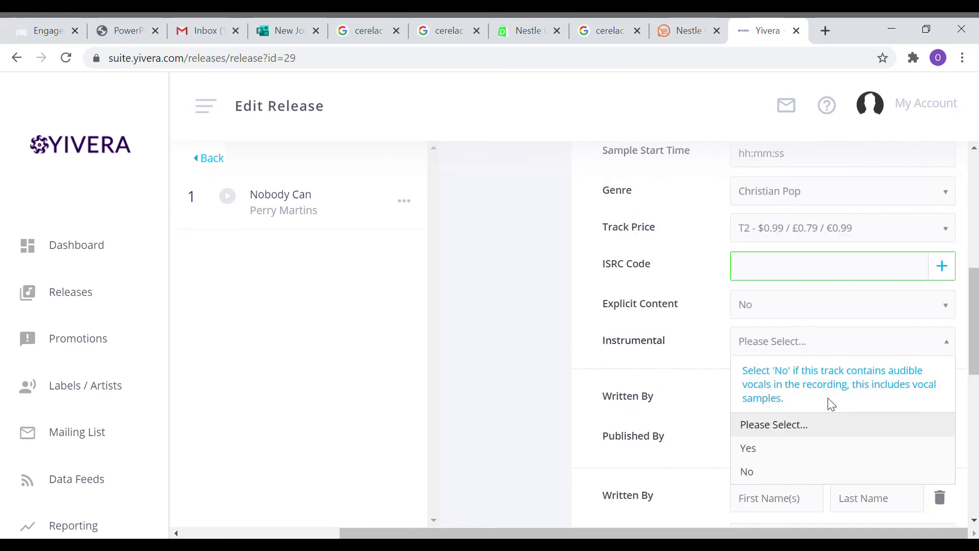
{"action": "left_click", "coordinate": [789, 472]}
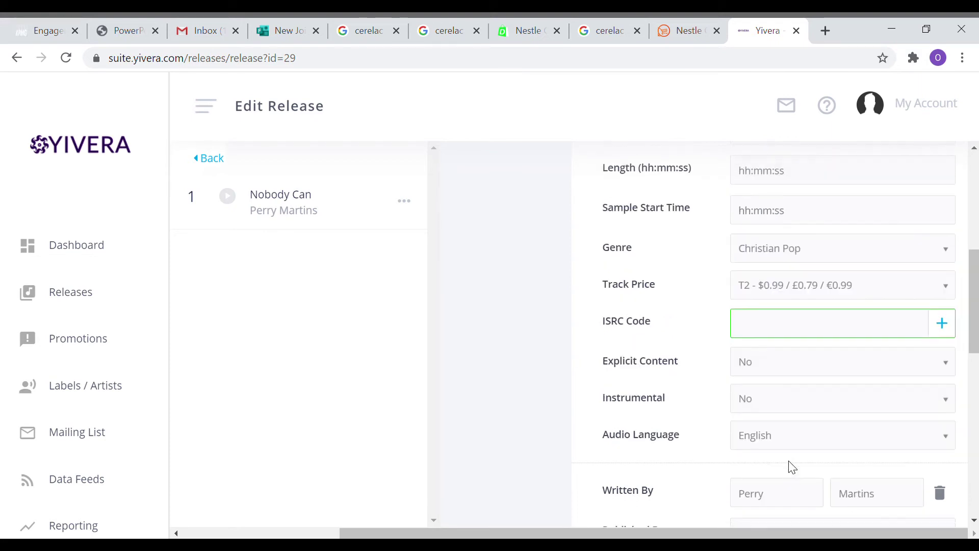
Copy the Composed By name into the Lyricist(s) field.
{"action": "scroll", "coordinate": [814, 427], "scroll_direction": "down", "scroll_amount": 3}
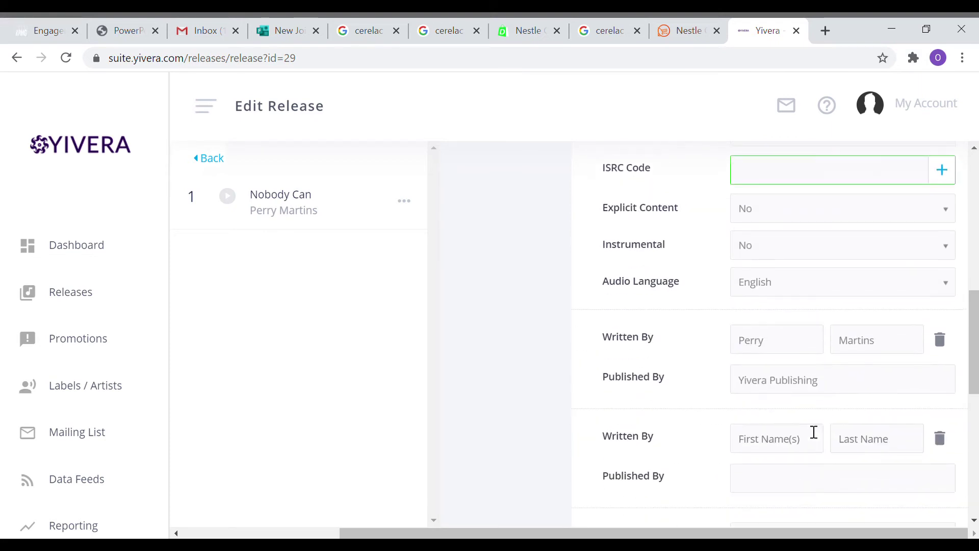
{"action": "scroll", "coordinate": [814, 432], "scroll_direction": "down", "scroll_amount": 2}
{"action": "scroll", "coordinate": [765, 429], "scroll_direction": "down", "scroll_amount": 2}
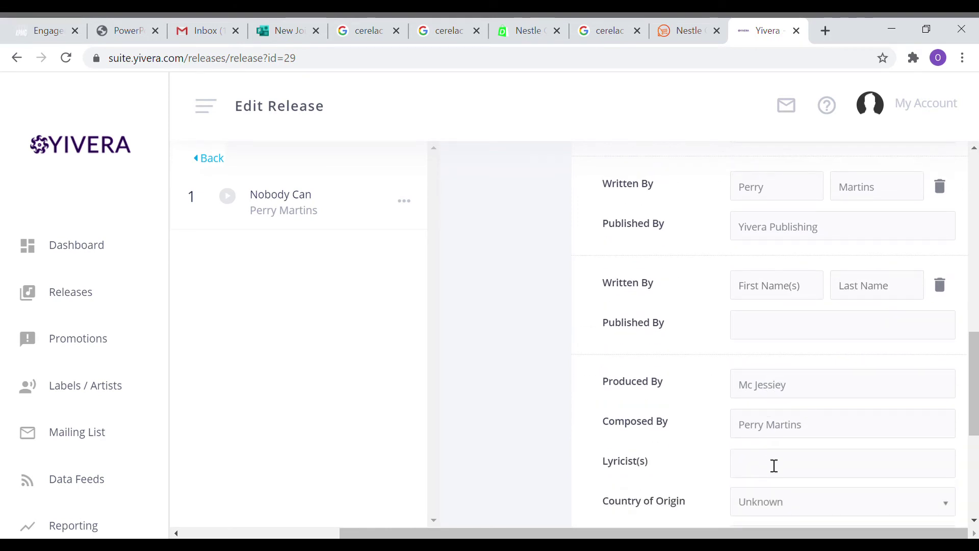
{"action": "left_click", "coordinate": [774, 466]}
{"action": "left_click", "coordinate": [821, 433]}
{"action": "left_click_drag", "start_coordinate": [821, 434], "coordinate": [739, 434]}
{"action": "key", "text": "ctrl+c"}
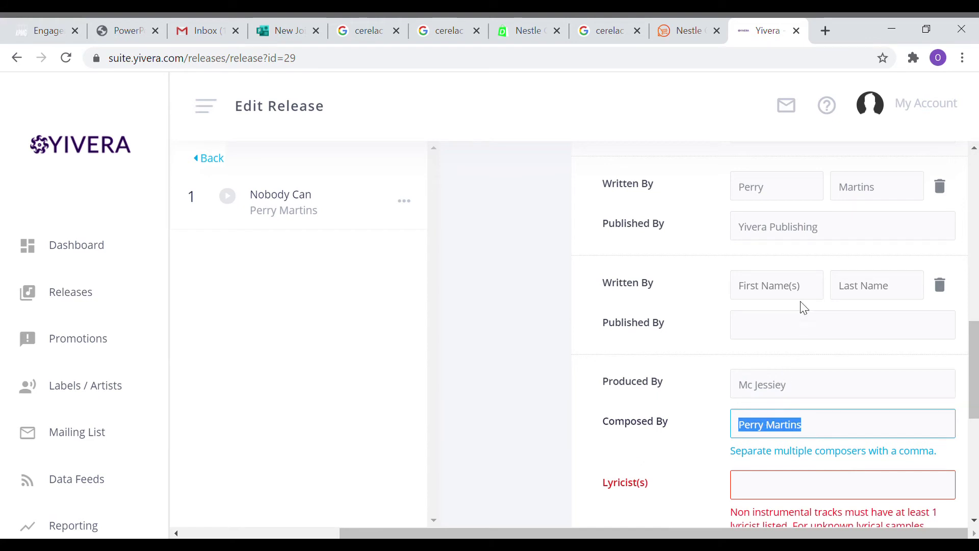
{"action": "left_click", "coordinate": [777, 487]}
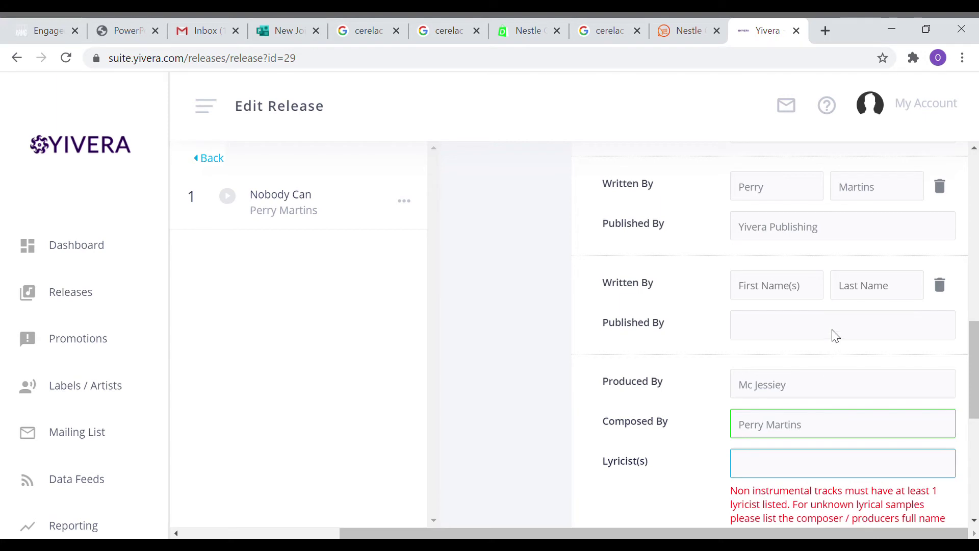
{"action": "key", "text": "ctrl+v"}
{"action": "left_click", "coordinate": [699, 482]}
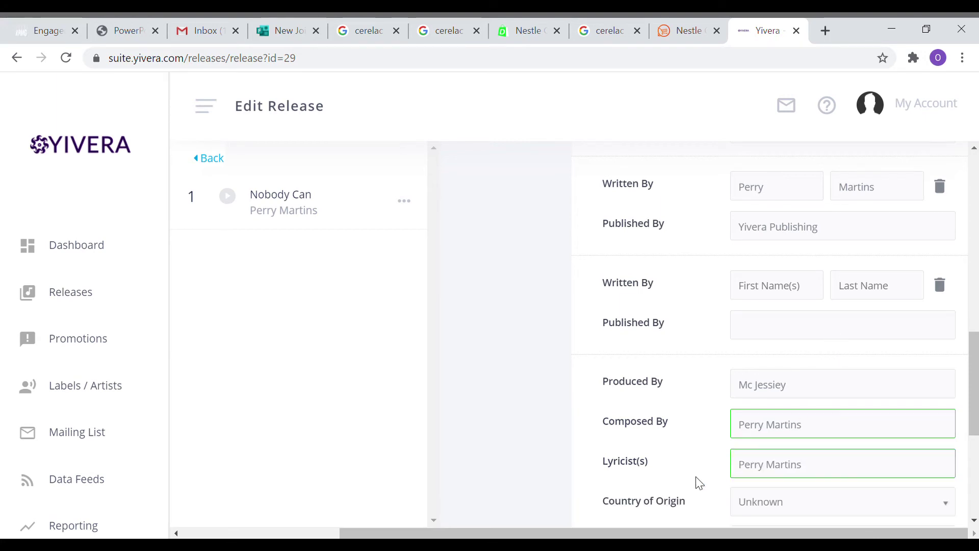
Set Country of Origin to Canada and save the track.
{"action": "scroll", "coordinate": [783, 441], "scroll_direction": "down", "scroll_amount": 2}
{"action": "left_click", "coordinate": [789, 435]}
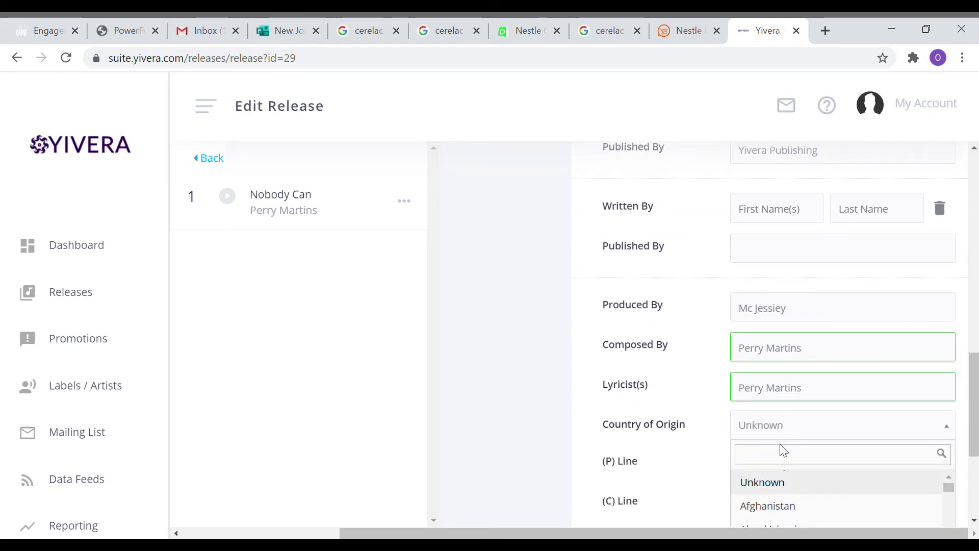
{"action": "type", "text": "can"}
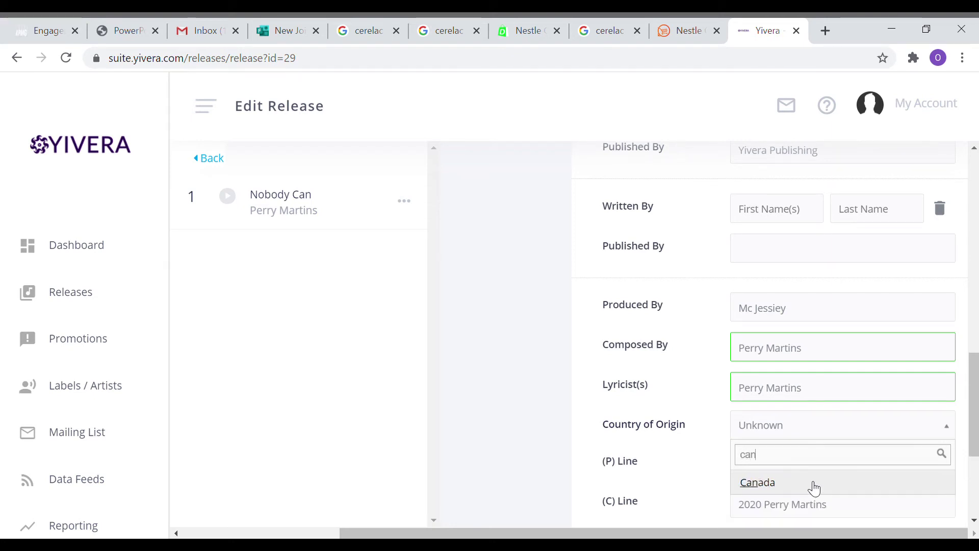
{"action": "left_click", "coordinate": [810, 482]}
{"action": "scroll", "coordinate": [772, 449], "scroll_direction": "down", "scroll_amount": 1}
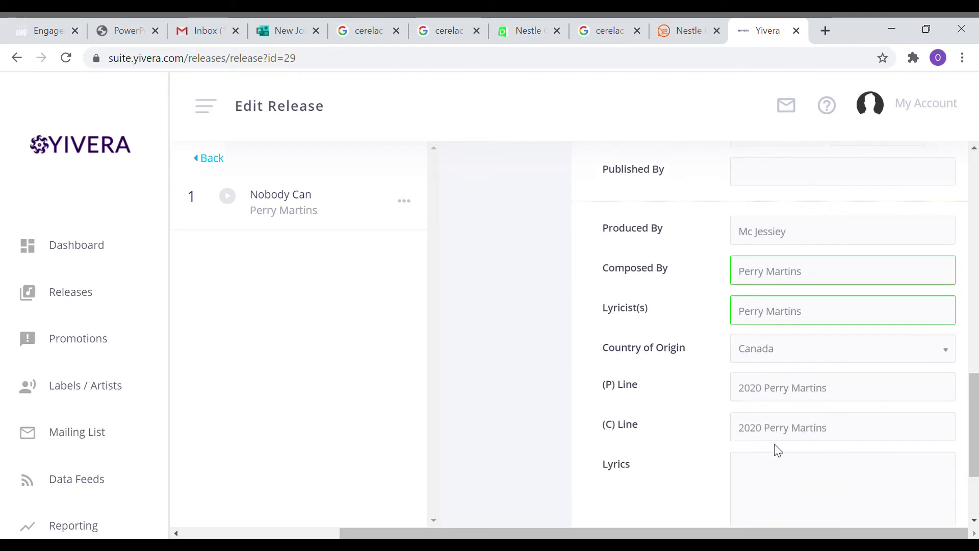
{"action": "scroll", "coordinate": [777, 449], "scroll_direction": "down", "scroll_amount": 2}
{"action": "scroll", "coordinate": [837, 434], "scroll_direction": "down", "scroll_amount": 1}
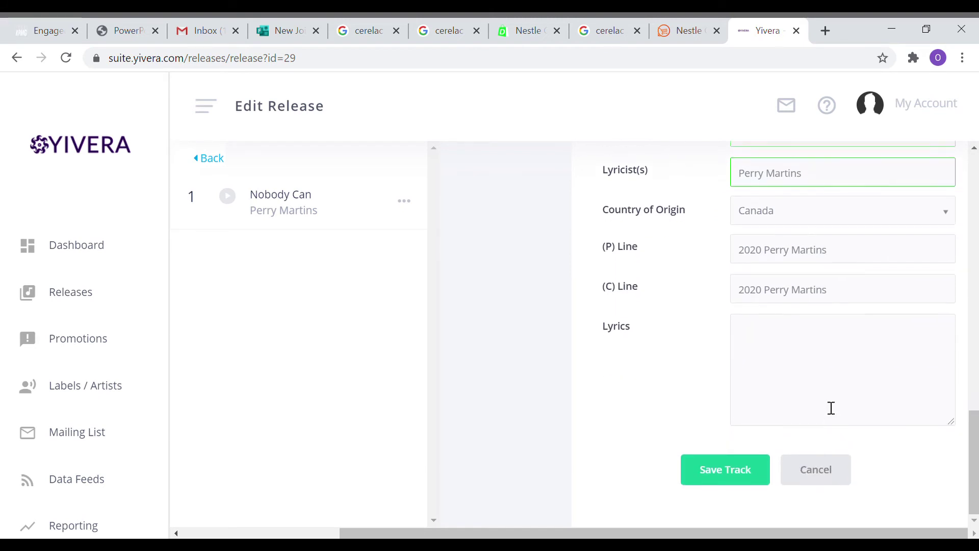
{"action": "left_click", "coordinate": [728, 470]}
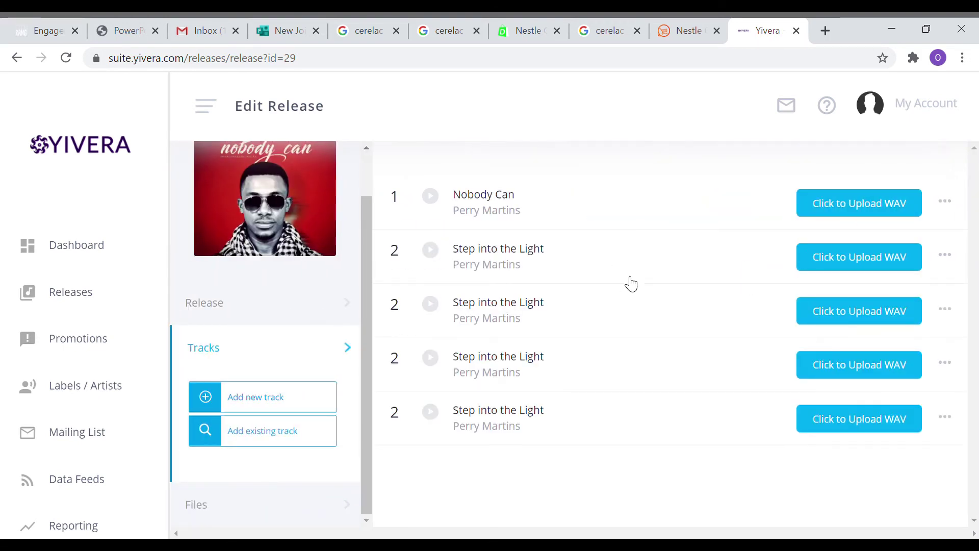
Remove the audio from the last Step into the Light entry, confirming with OK.
{"action": "left_click", "coordinate": [945, 421]}
{"action": "left_click", "coordinate": [890, 458]}
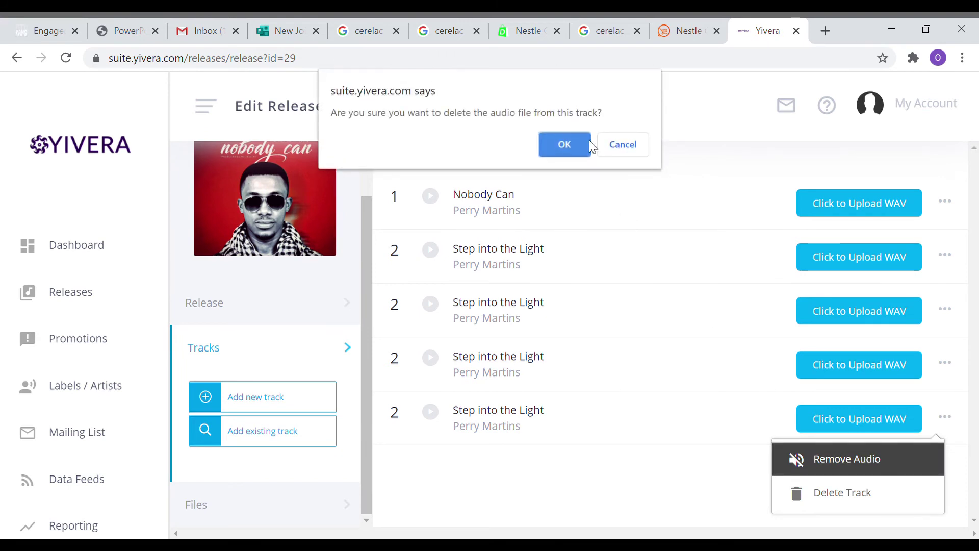
{"action": "left_click", "coordinate": [565, 144]}
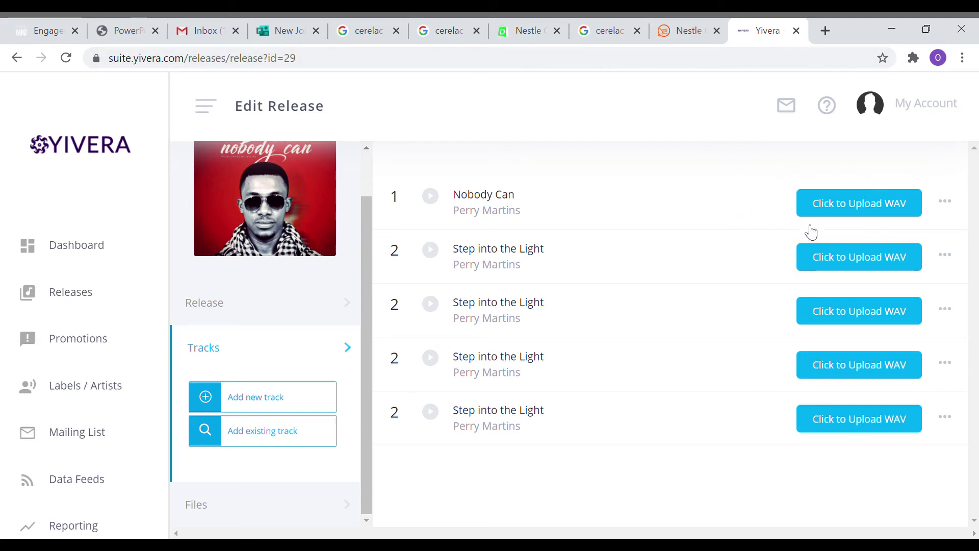
{"action": "left_click", "coordinate": [866, 212]}
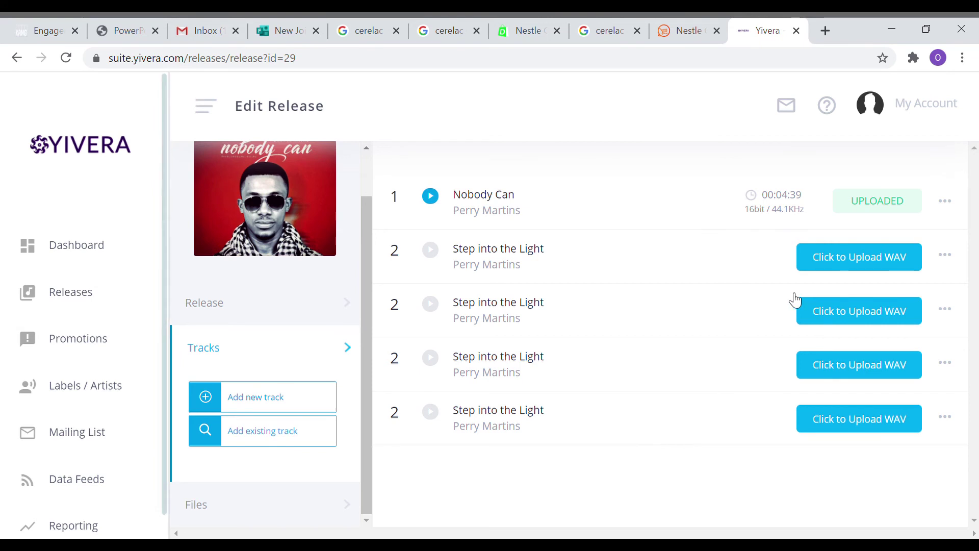
Delete the three extra Step into the Light rows with Delete Track, confirming each removal.
{"action": "left_click", "coordinate": [945, 417]}
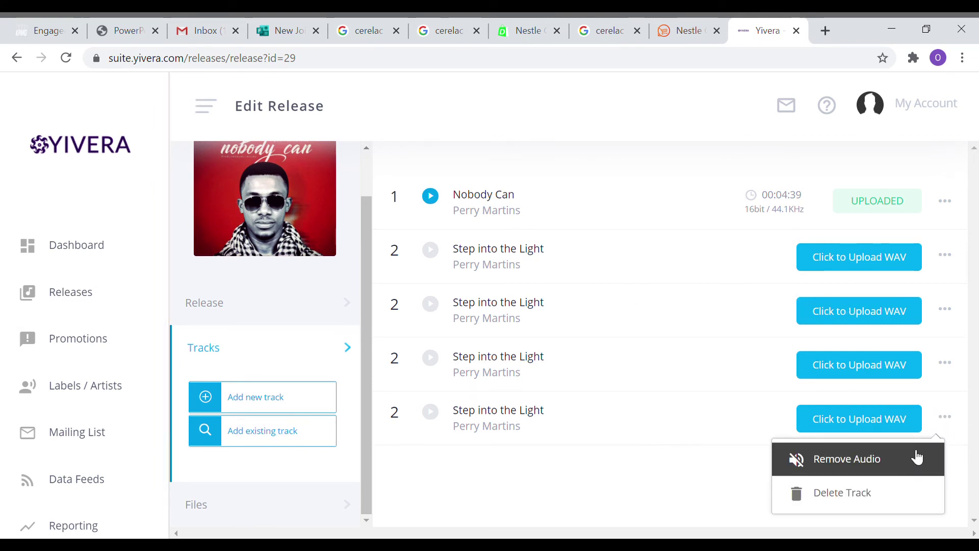
{"action": "left_click", "coordinate": [888, 499]}
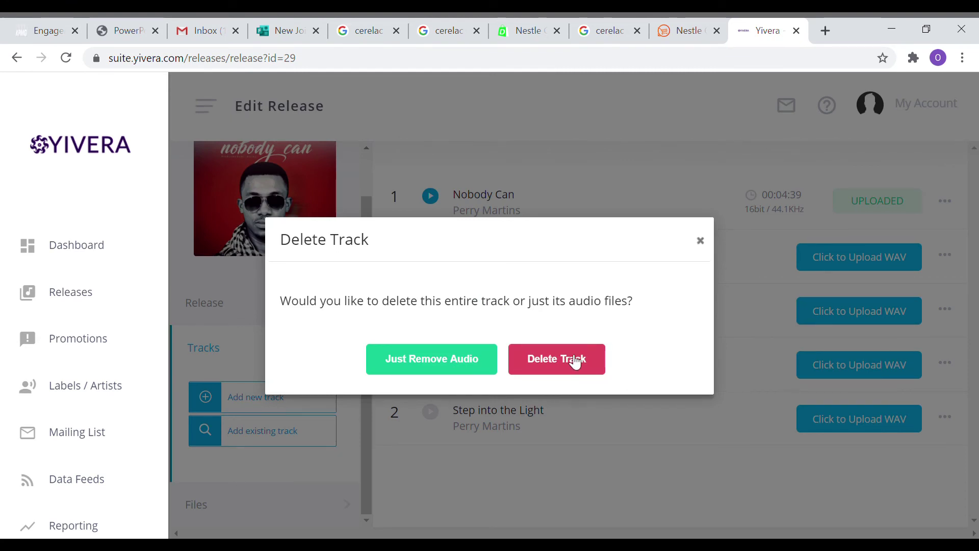
{"action": "left_click", "coordinate": [575, 360]}
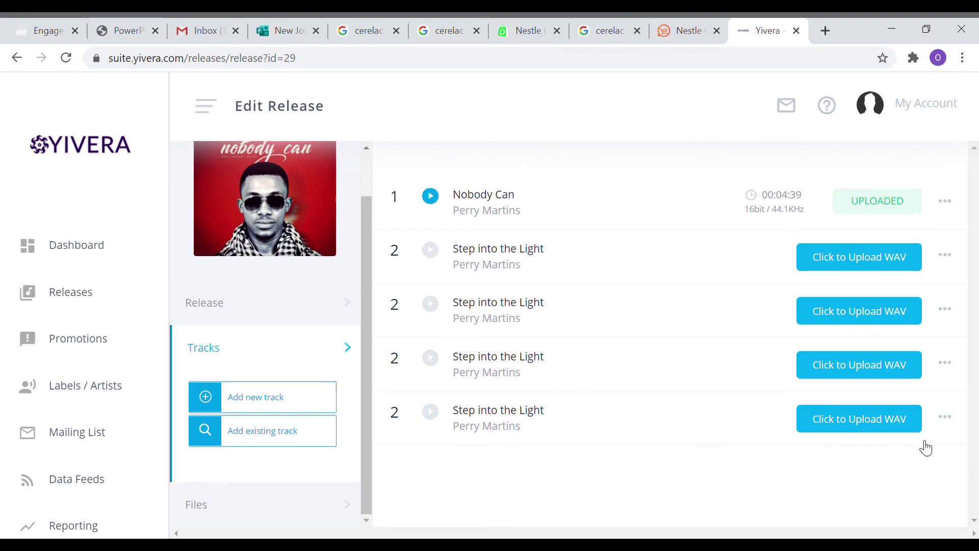
{"action": "left_click", "coordinate": [945, 363]}
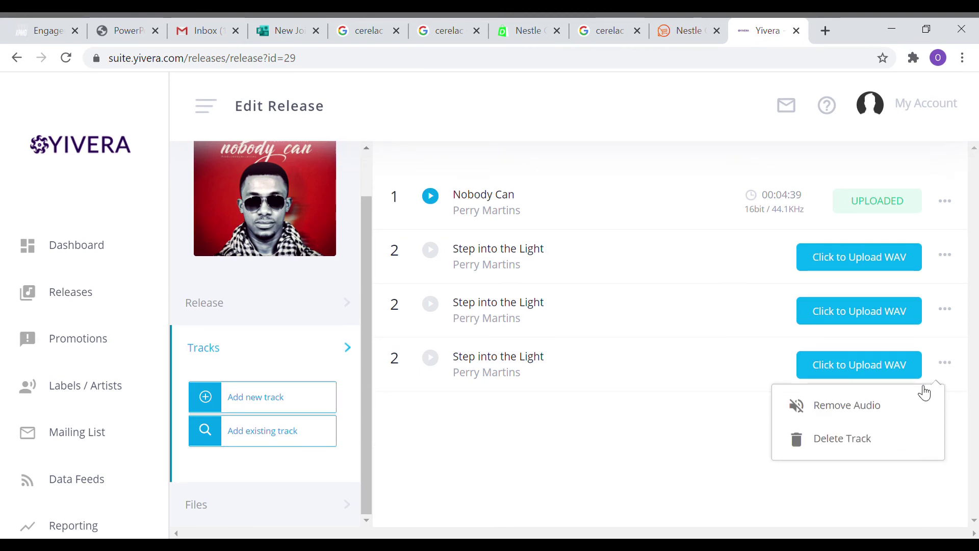
{"action": "left_click", "coordinate": [896, 441]}
{"action": "left_click", "coordinate": [581, 367]}
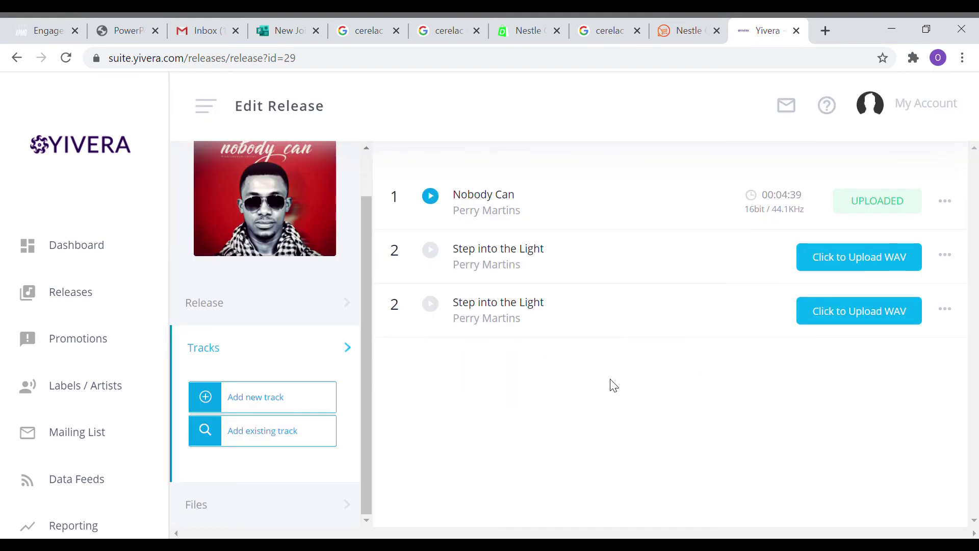
{"action": "left_click", "coordinate": [945, 309]}
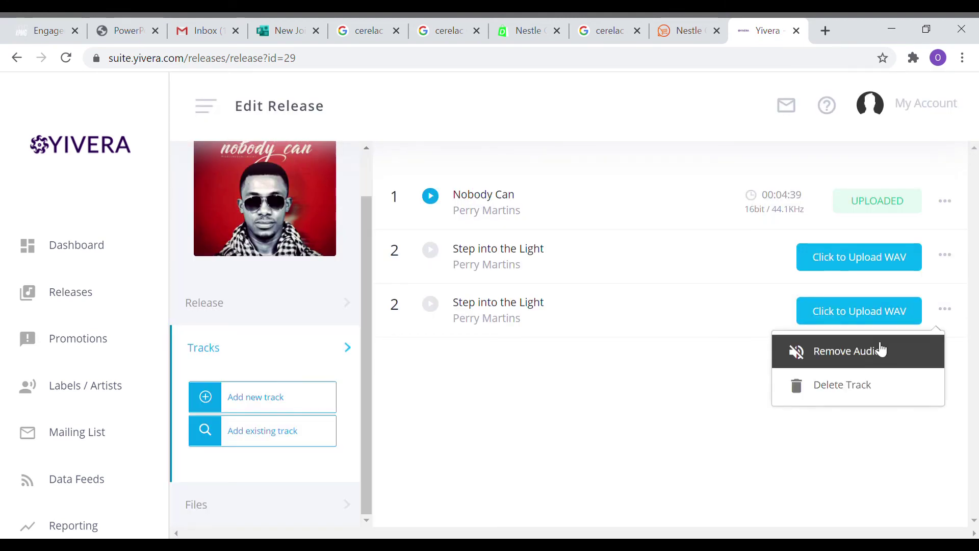
{"action": "left_click", "coordinate": [854, 393]}
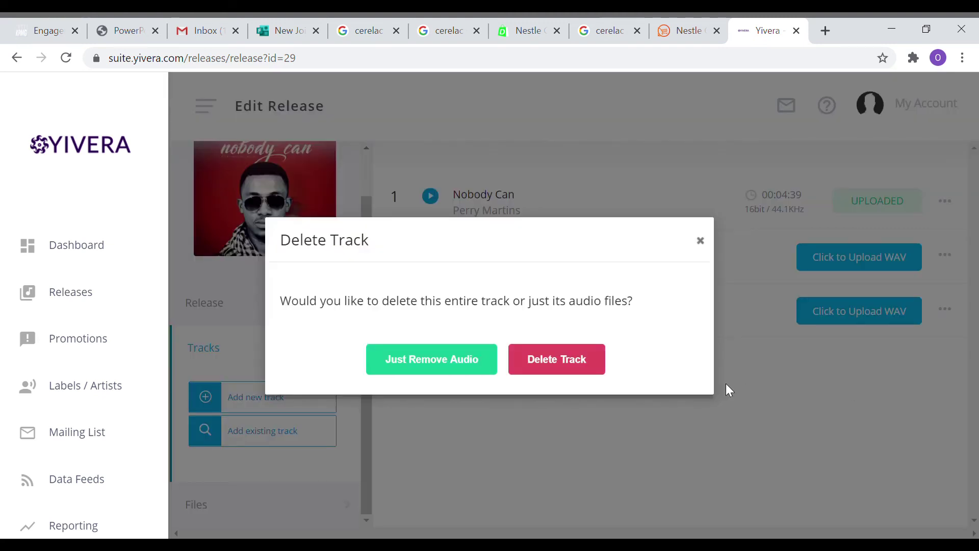
{"action": "left_click", "coordinate": [589, 367]}
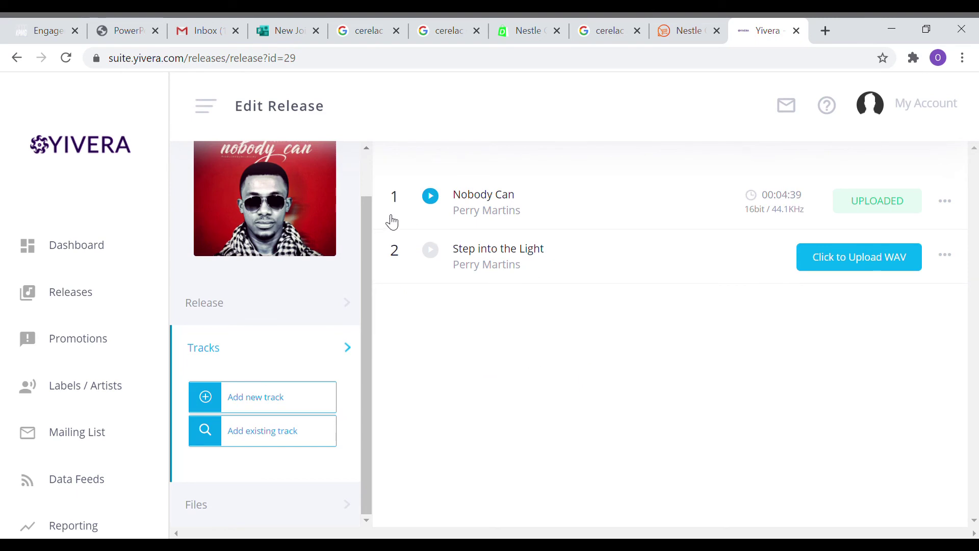
Reload so Step into the Light shows uploaded at 00:03:44, then return to the release details.
{"action": "left_click_drag", "start_coordinate": [366, 242], "coordinate": [61, 68]}
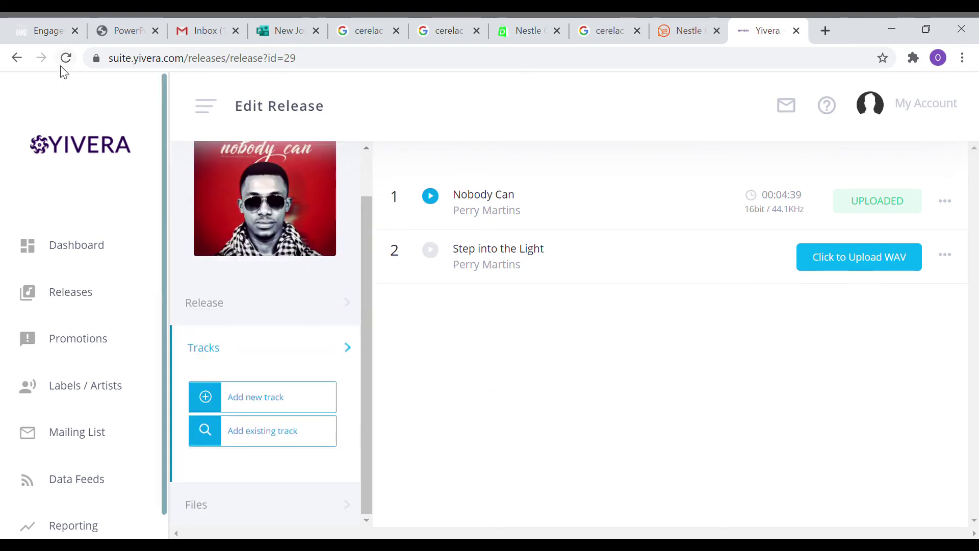
{"action": "left_click", "coordinate": [66, 58]}
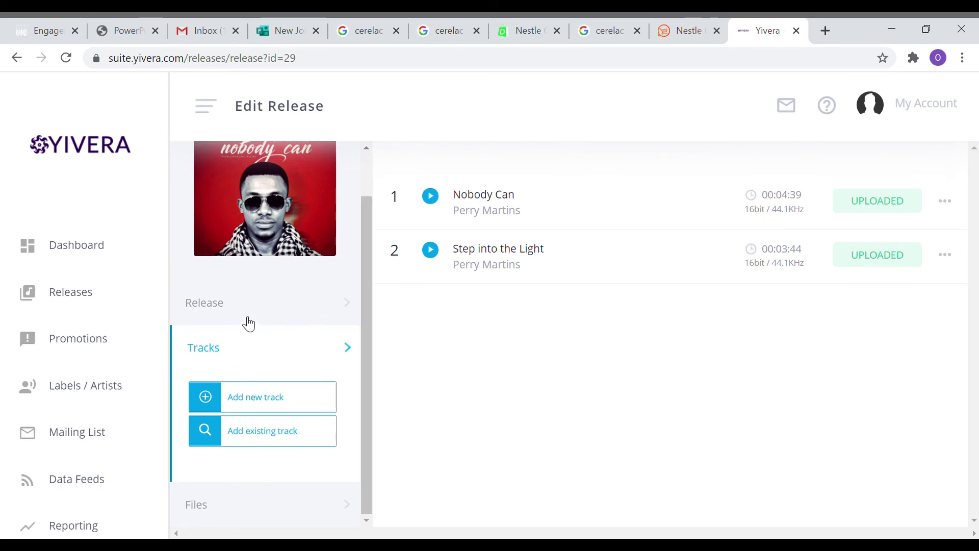
{"action": "left_click", "coordinate": [232, 304]}
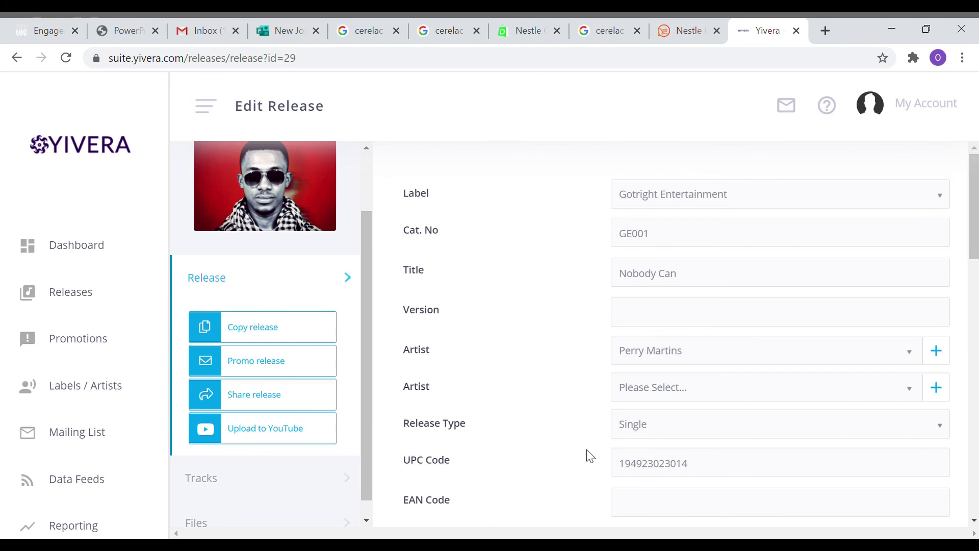
Save the Nobody Can release and make it final from the bottom of the Edit Release form.
{"action": "scroll", "coordinate": [550, 363], "scroll_direction": "down", "scroll_amount": 15}
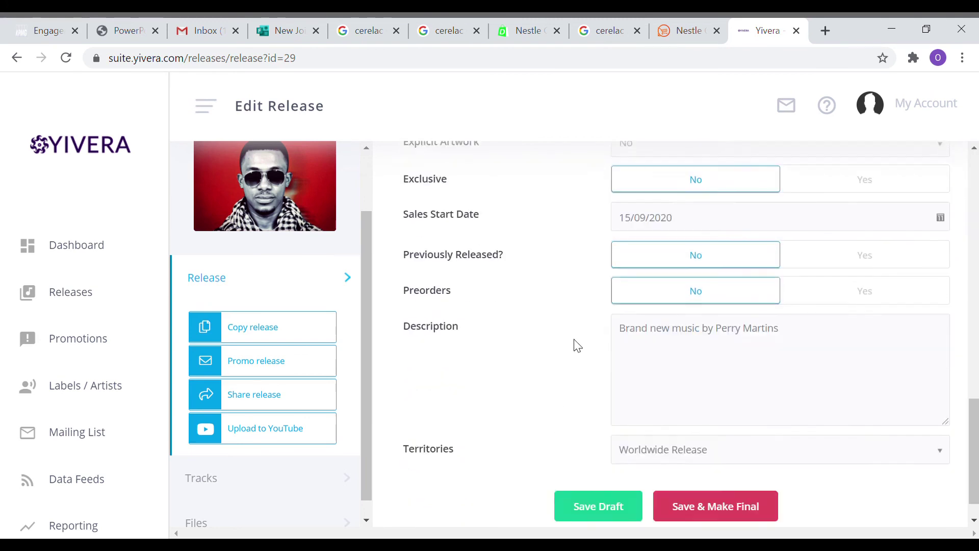
{"action": "left_click", "coordinate": [705, 468]}
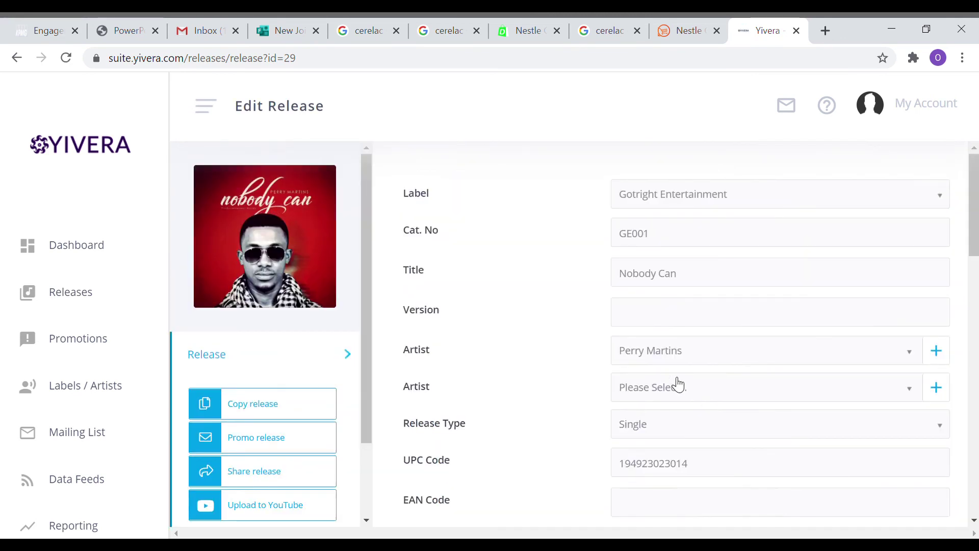
{"action": "scroll", "coordinate": [720, 261], "scroll_direction": "down", "scroll_amount": 12}
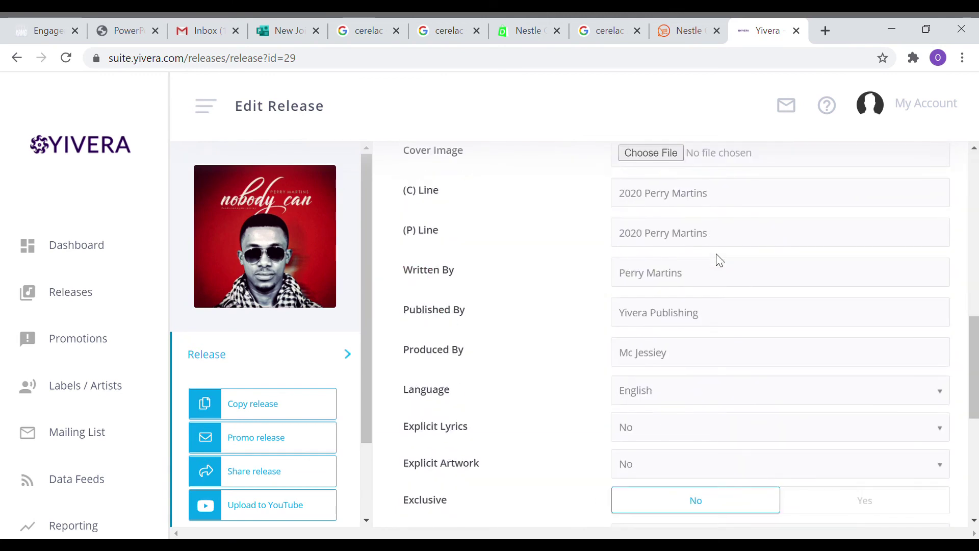
Set bundle price to S2 and track price to T3, updating existing track prices too.
{"action": "scroll", "coordinate": [720, 260], "scroll_direction": "up", "scroll_amount": 4}
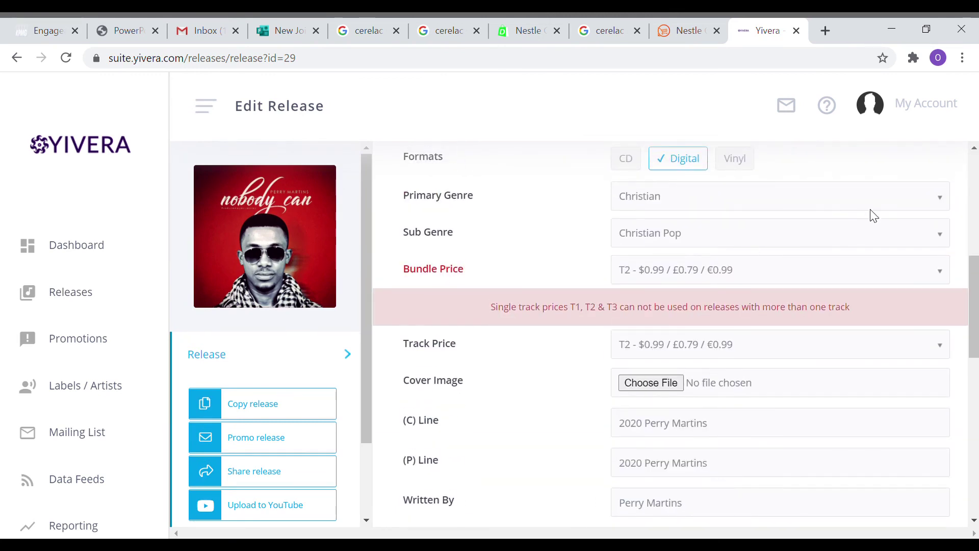
{"action": "left_click", "coordinate": [818, 345]}
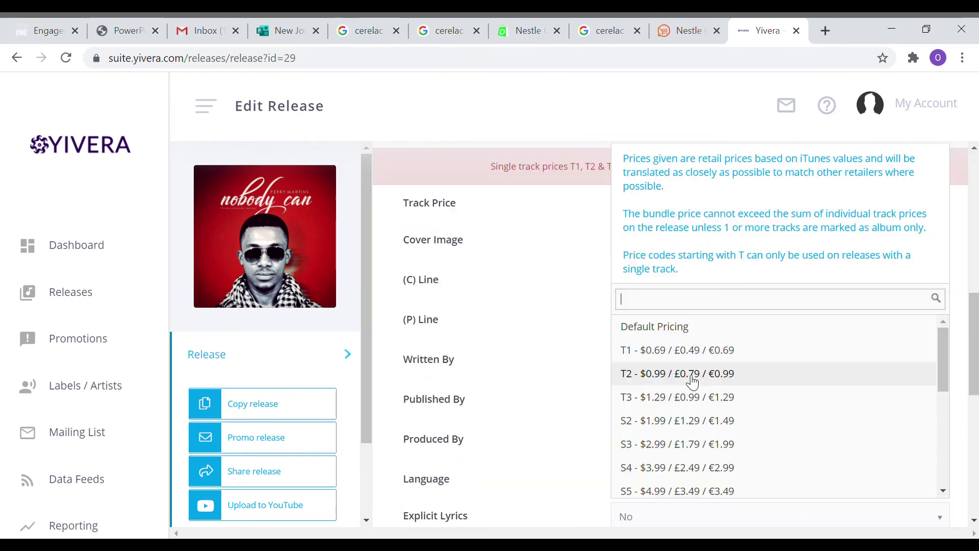
{"action": "left_click", "coordinate": [689, 421]}
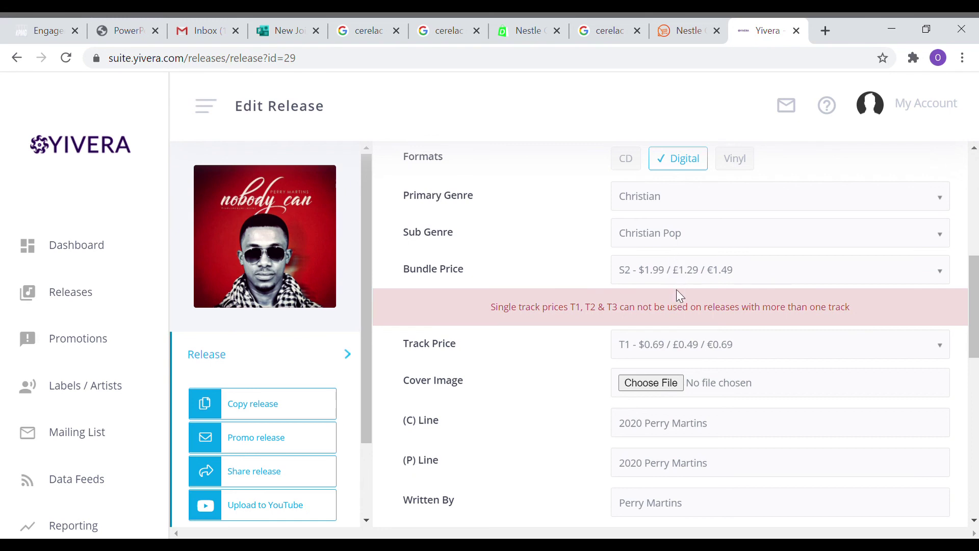
{"action": "left_click", "coordinate": [679, 347]}
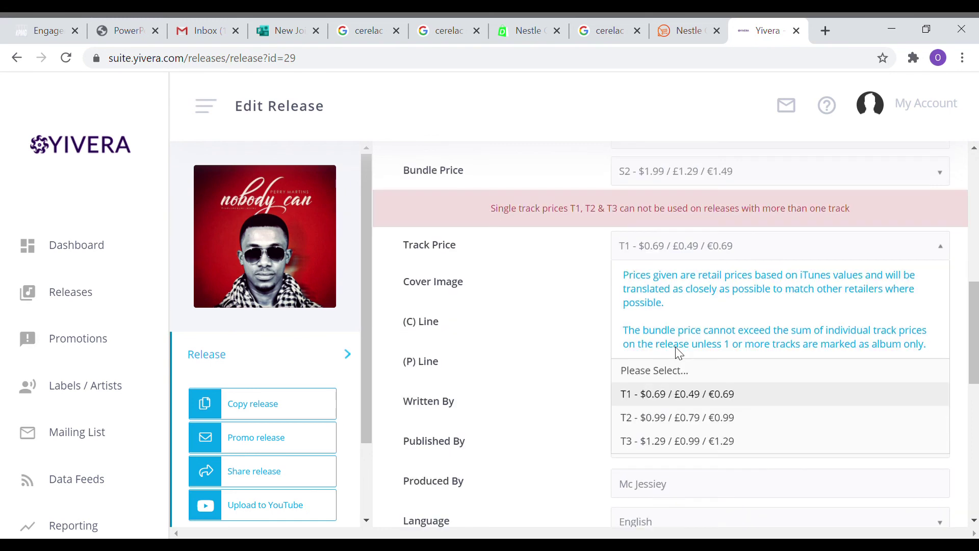
{"action": "left_click", "coordinate": [680, 441]}
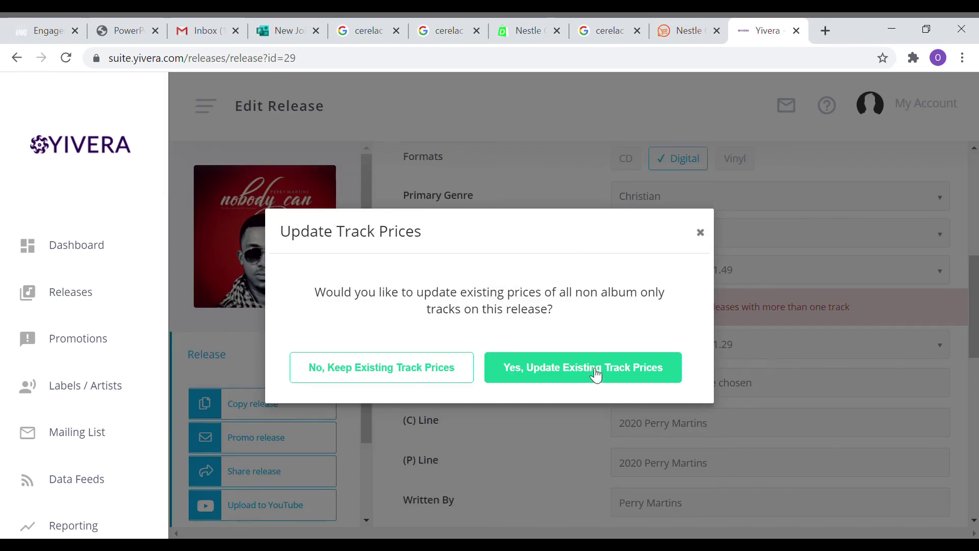
{"action": "left_click", "coordinate": [593, 371]}
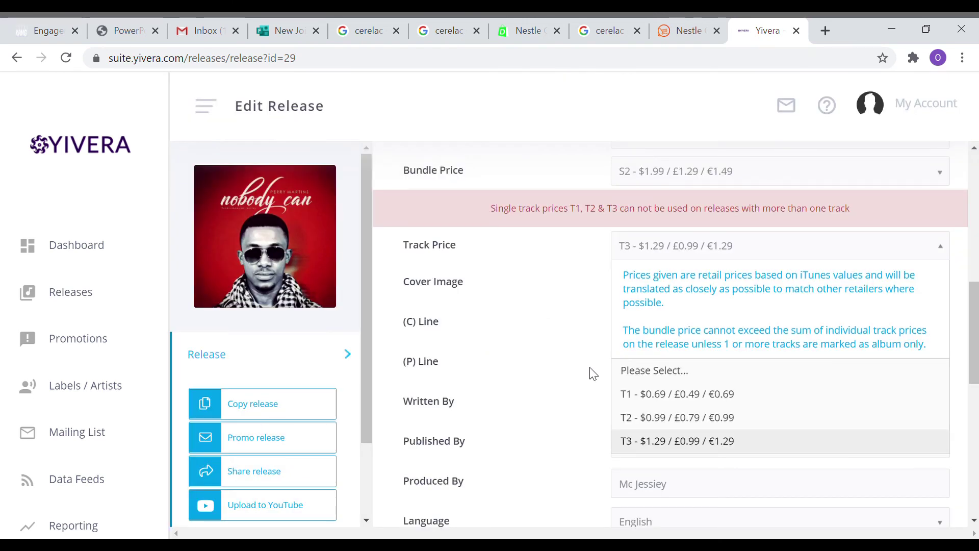
{"action": "left_click", "coordinate": [683, 444]}
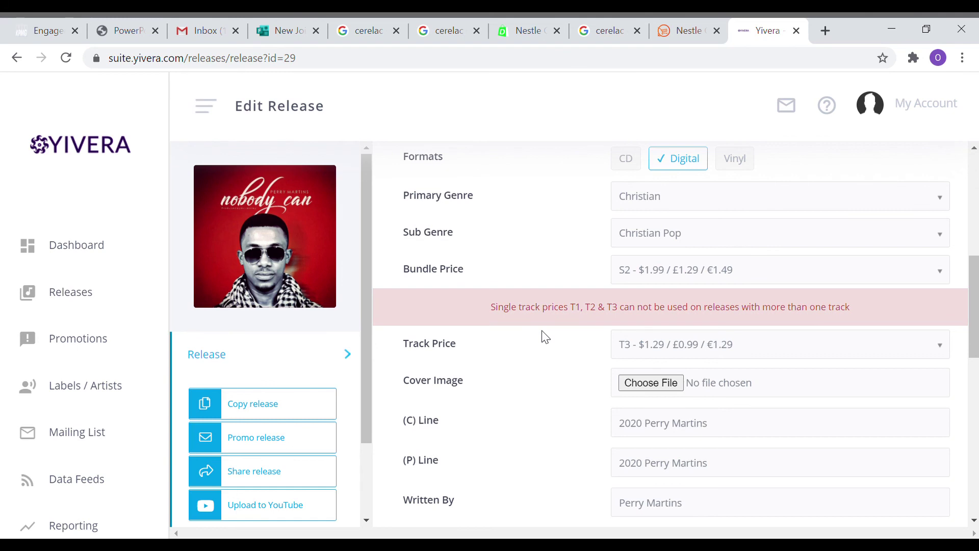
{"action": "scroll", "coordinate": [544, 336], "scroll_direction": "down", "scroll_amount": 10}
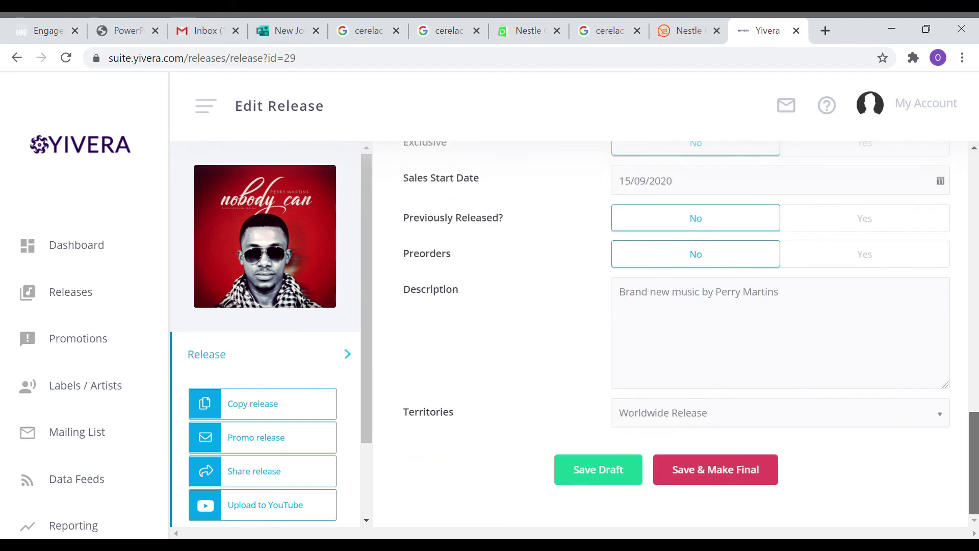
Finalize the repriced release and send it to all download and streaming stores.
{"action": "left_click", "coordinate": [729, 473]}
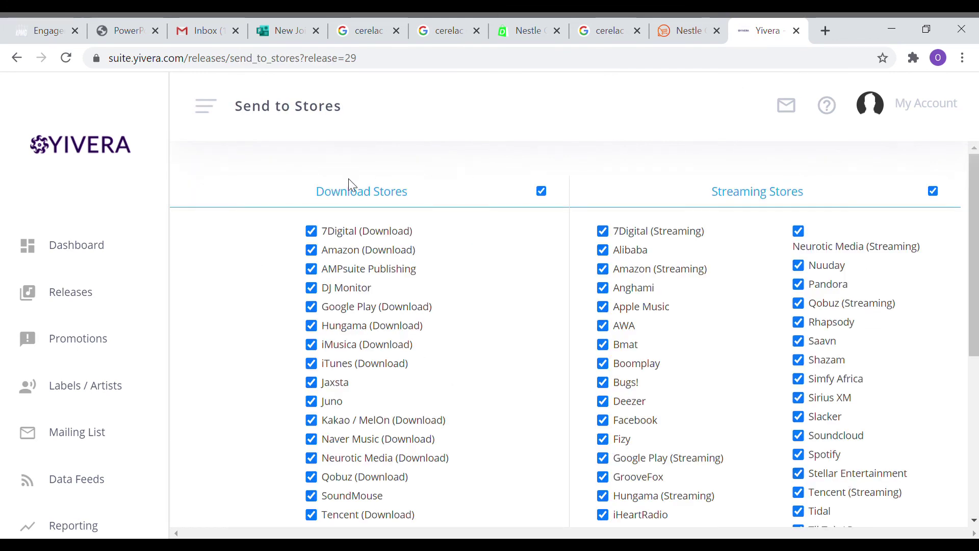
{"action": "scroll", "coordinate": [567, 250], "scroll_direction": "down", "scroll_amount": 2}
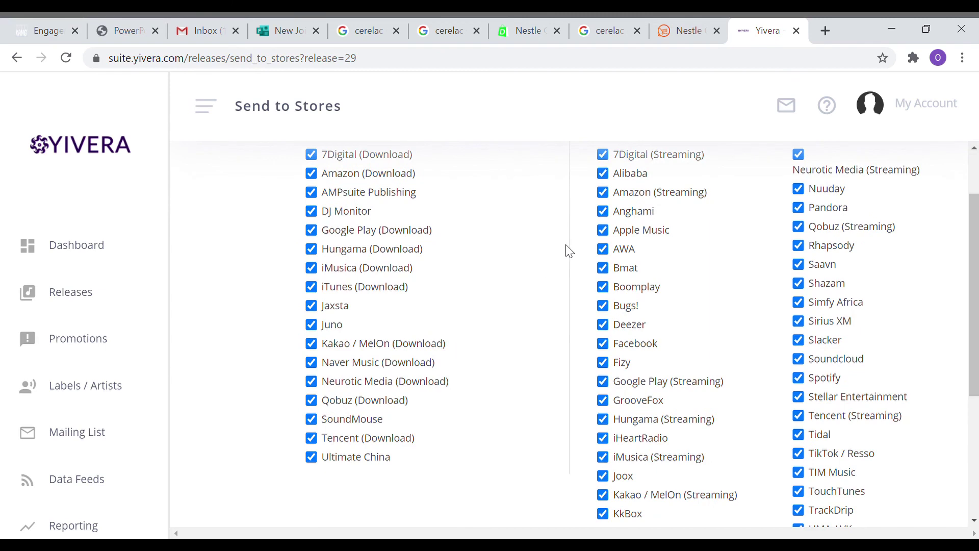
{"action": "scroll", "coordinate": [423, 424], "scroll_direction": "down", "scroll_amount": 4}
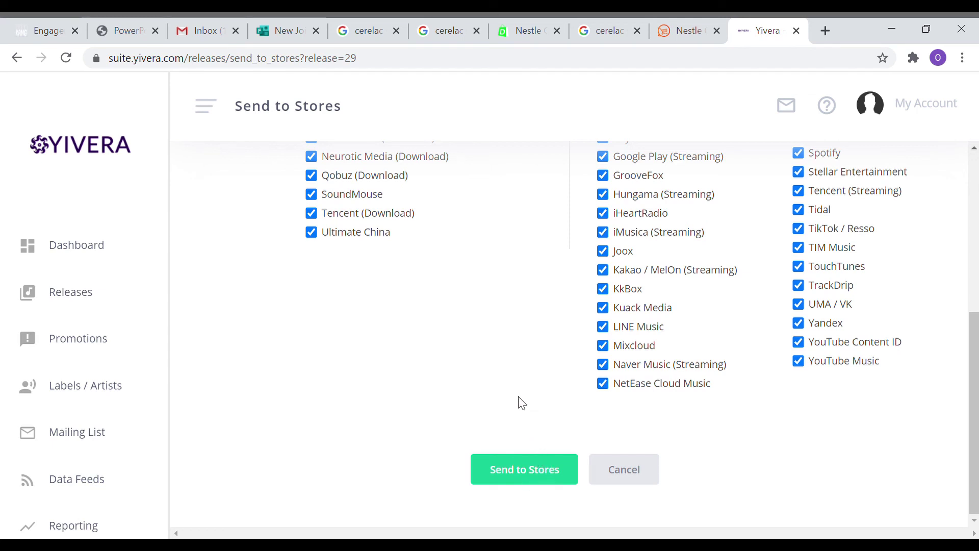
{"action": "left_click", "coordinate": [535, 485]}
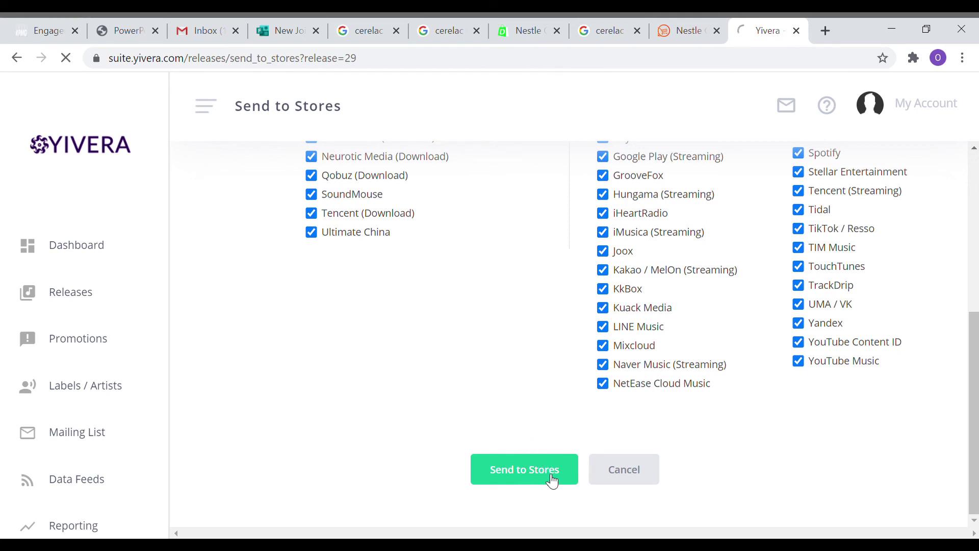